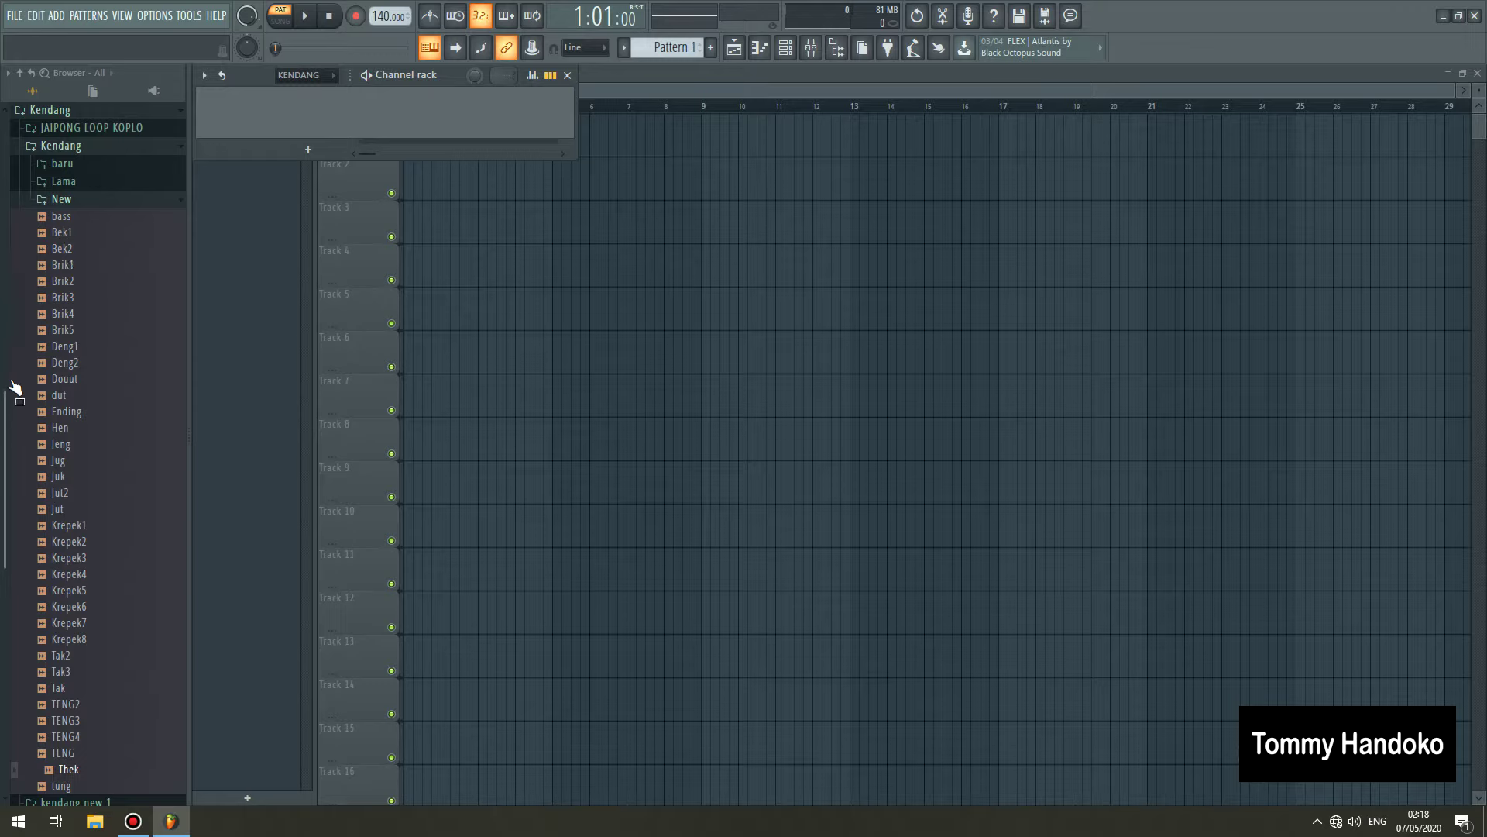
Load the Bek2 and Hen samples from the Kendang New folder into new channels and close their settings windows
{"action": "left_click_drag", "start_coordinate": [4, 408], "coordinate": [4, 410]}
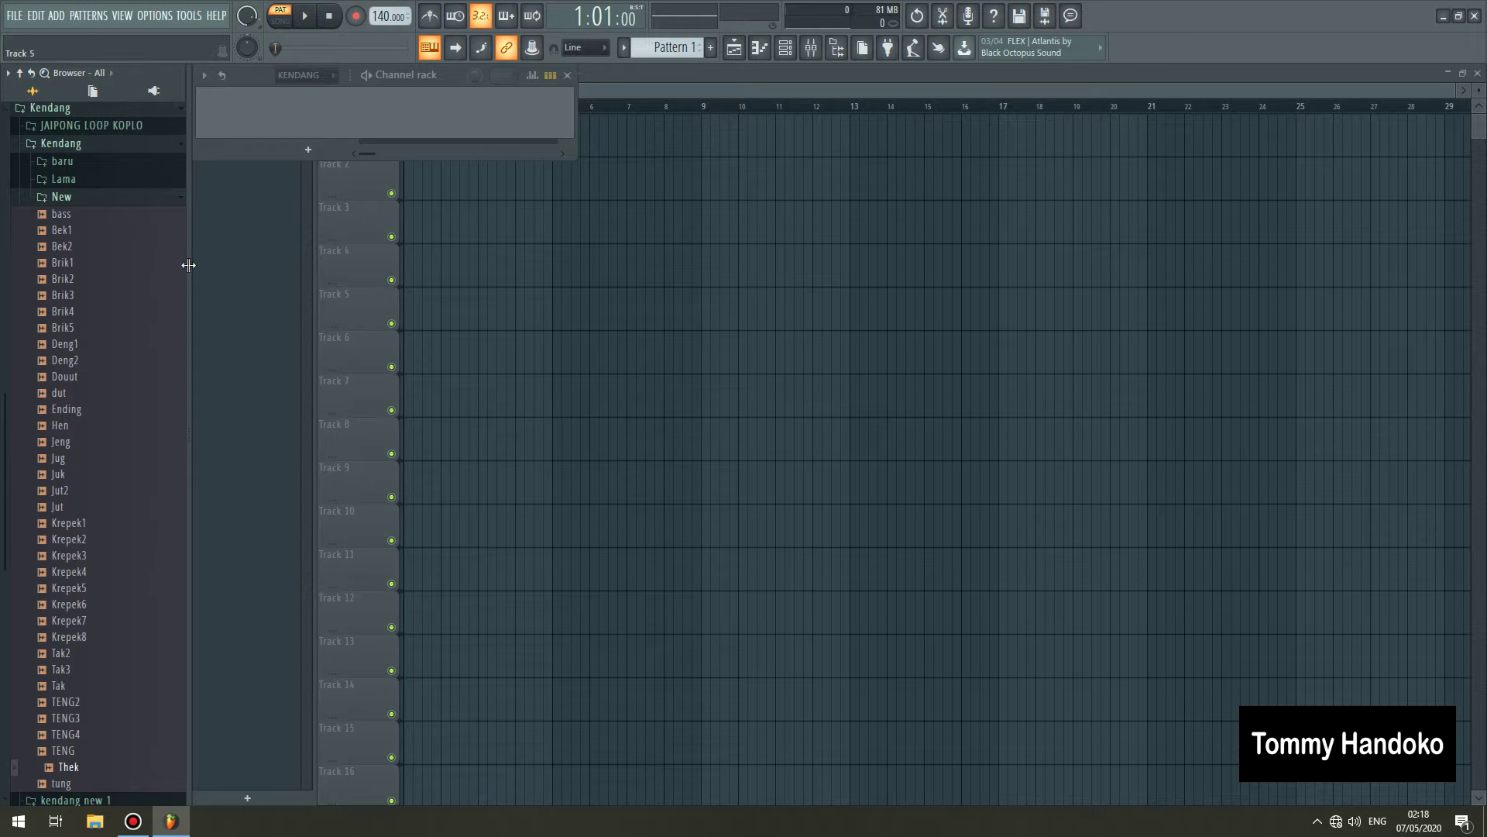
{"action": "right_click", "coordinate": [65, 246]}
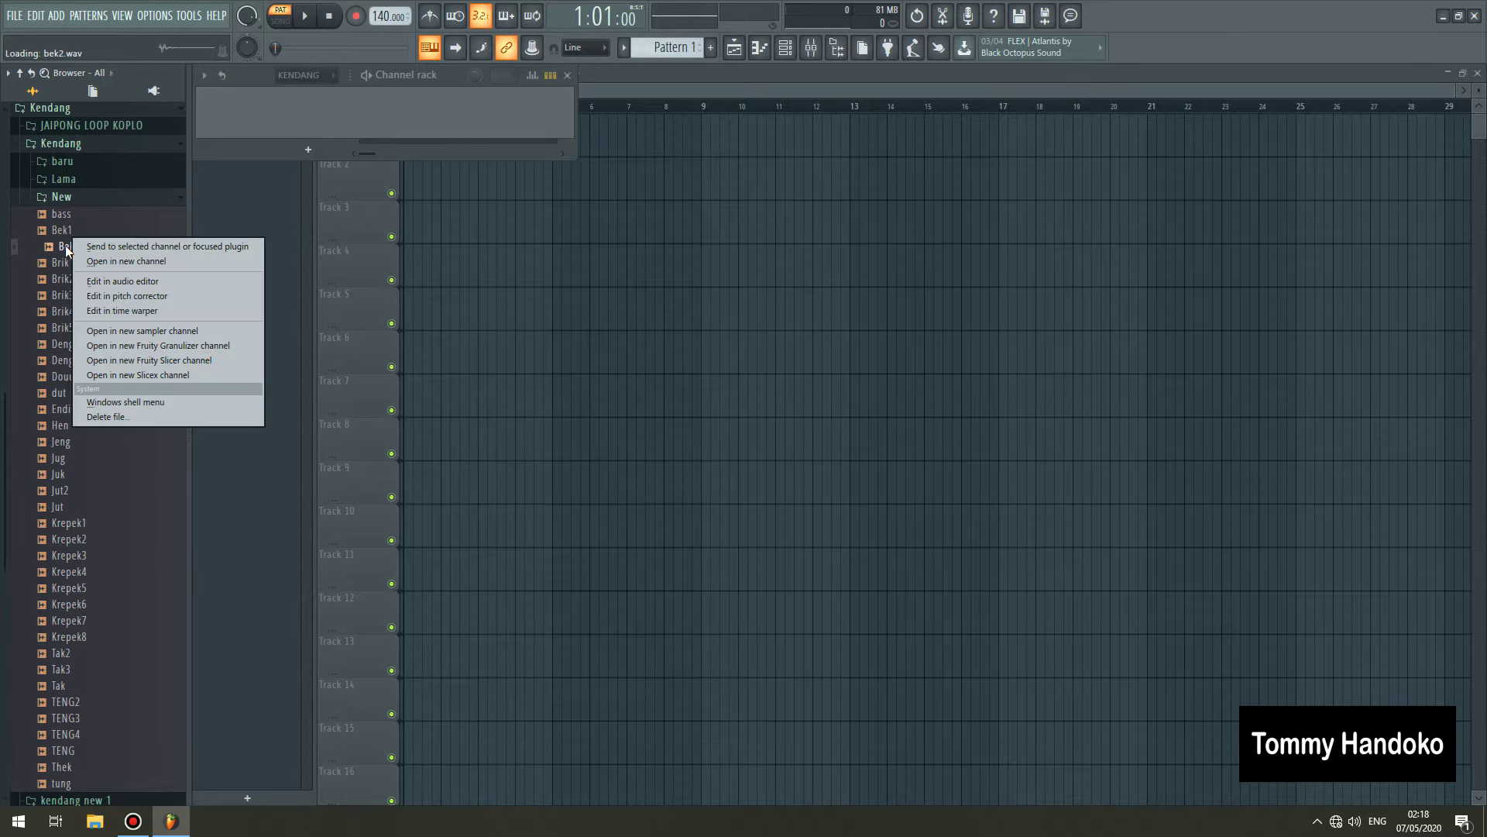
{"action": "left_click", "coordinate": [123, 260]}
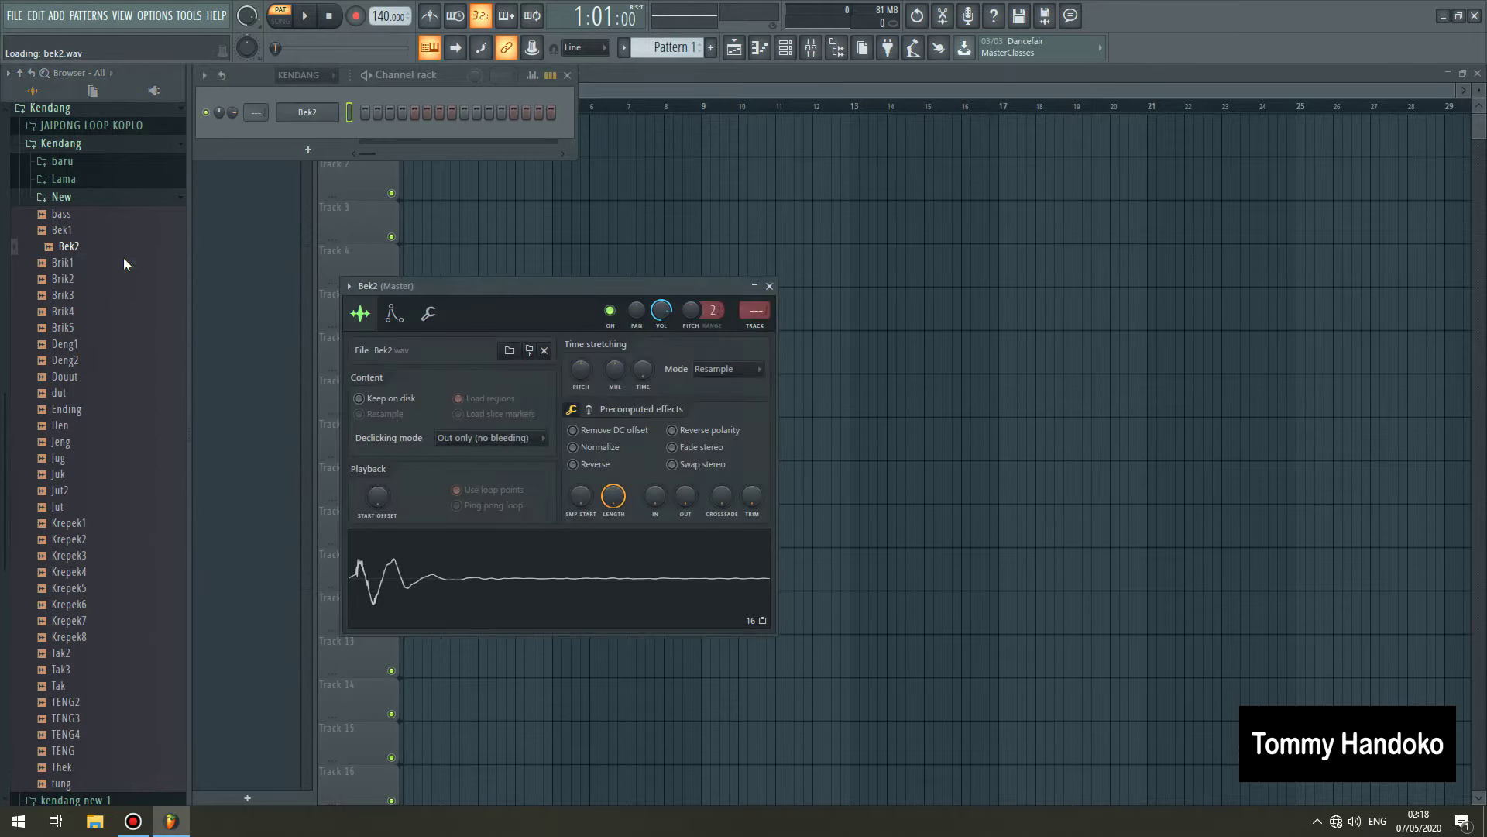
{"action": "left_click", "coordinate": [769, 287]}
{"action": "right_click", "coordinate": [68, 429]}
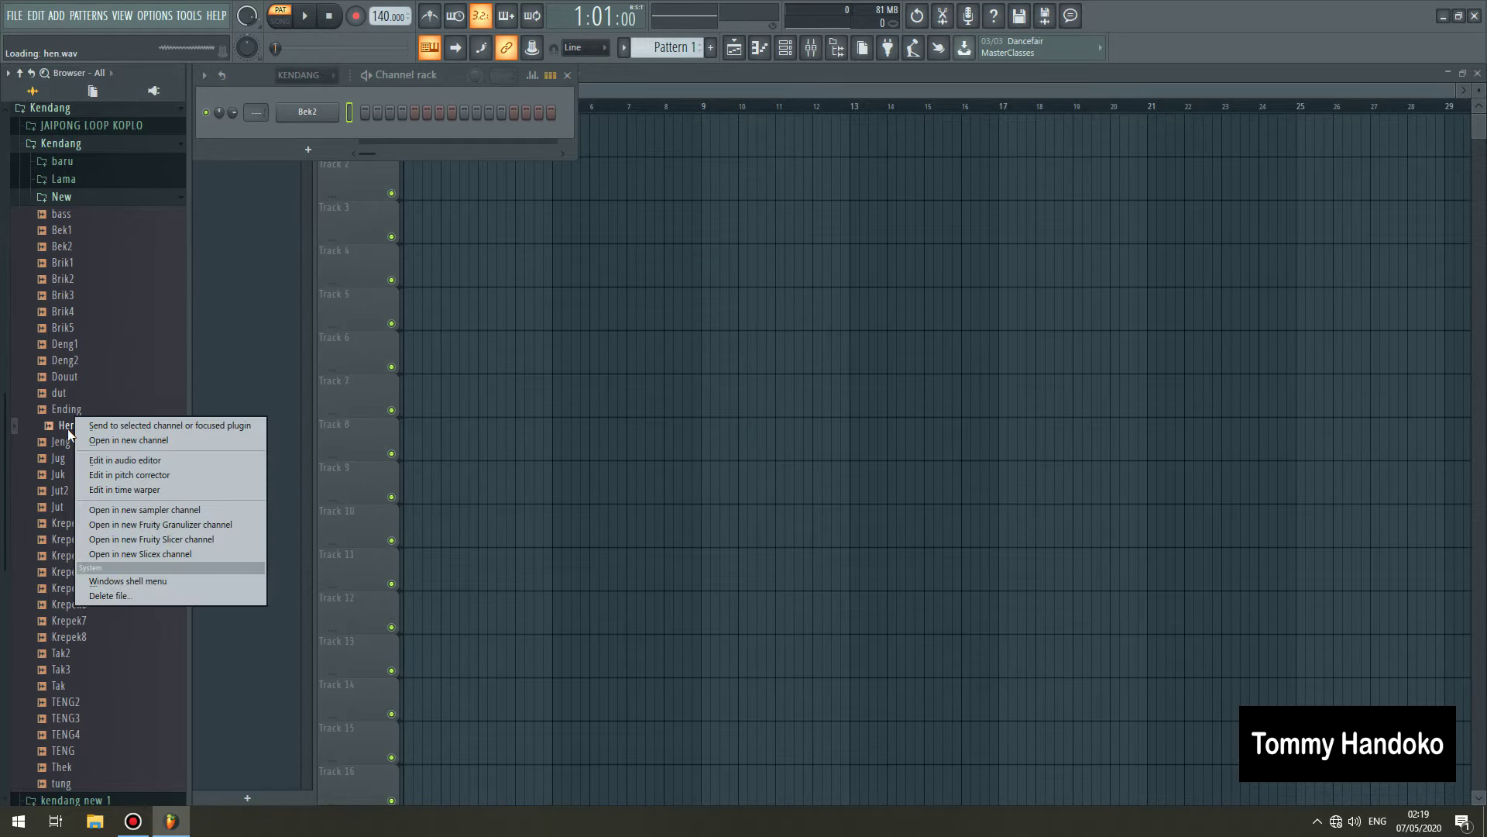
{"action": "left_click", "coordinate": [120, 443]}
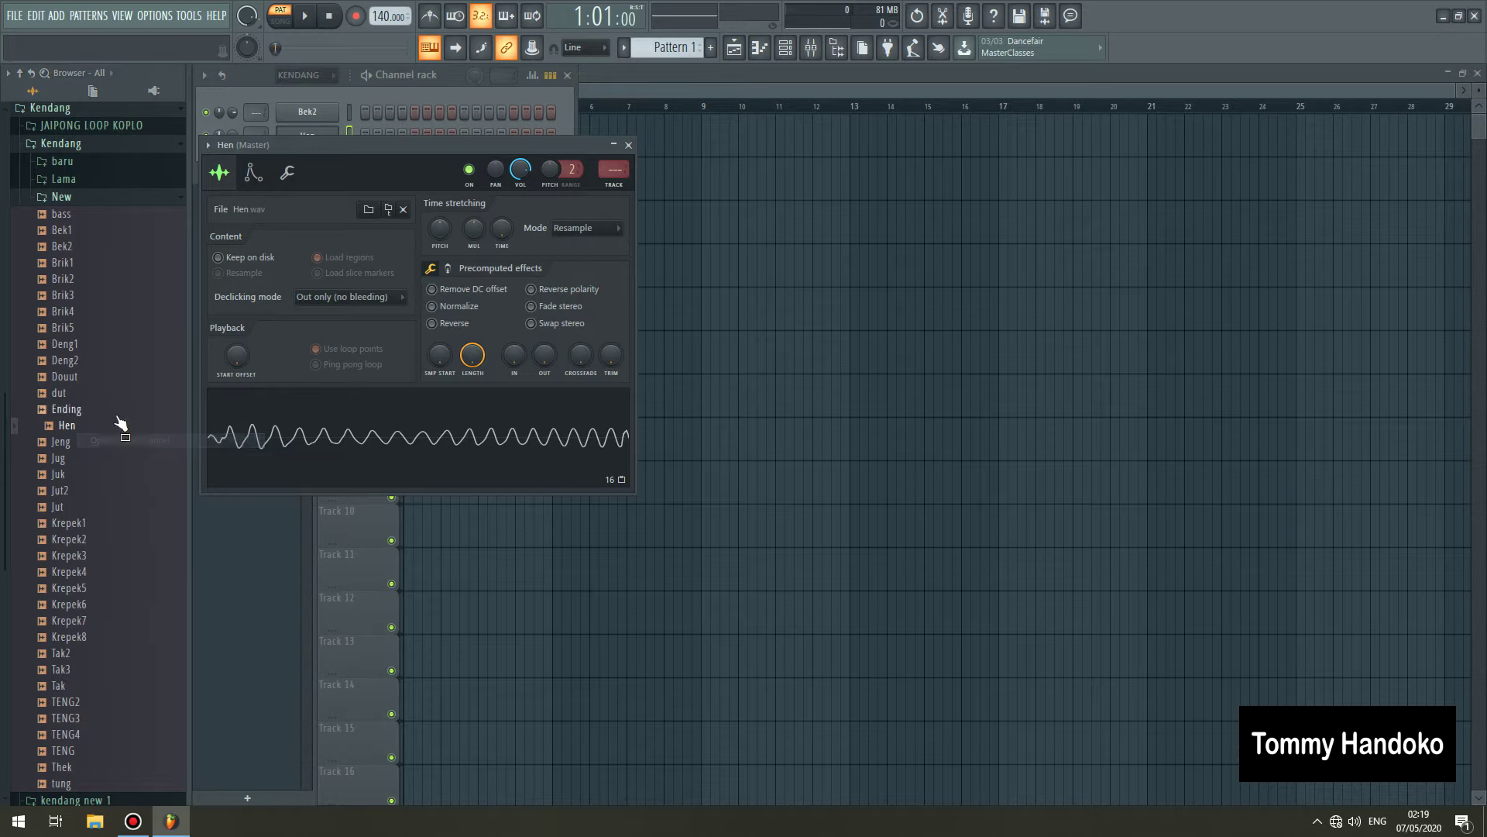
{"action": "left_click", "coordinate": [628, 145]}
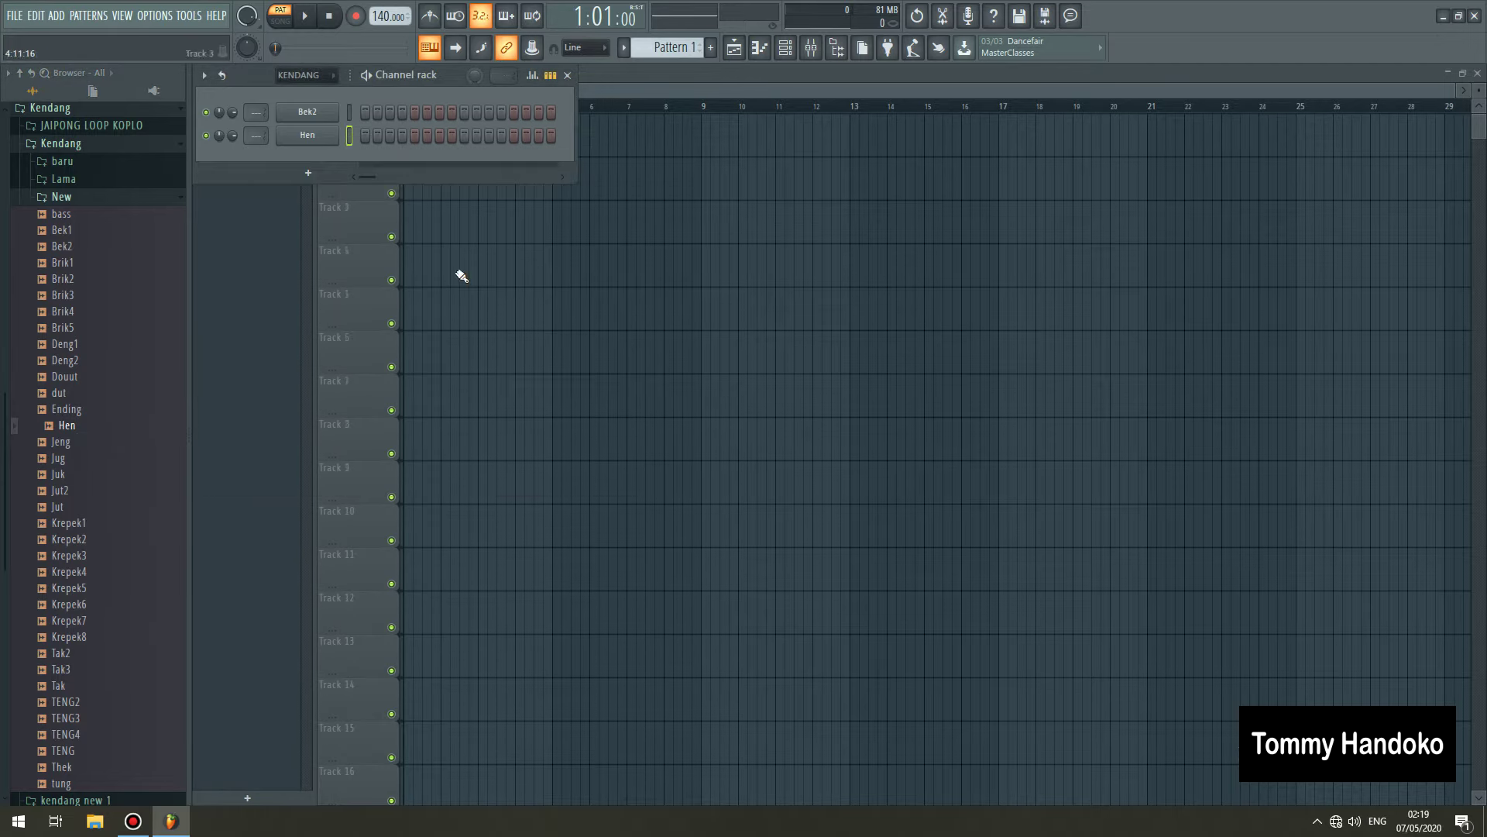
Add the Deng1 and dut samples to the channel rack as new channels and close their settings windows
{"action": "right_click", "coordinate": [84, 344]}
{"action": "left_click", "coordinate": [126, 359]}
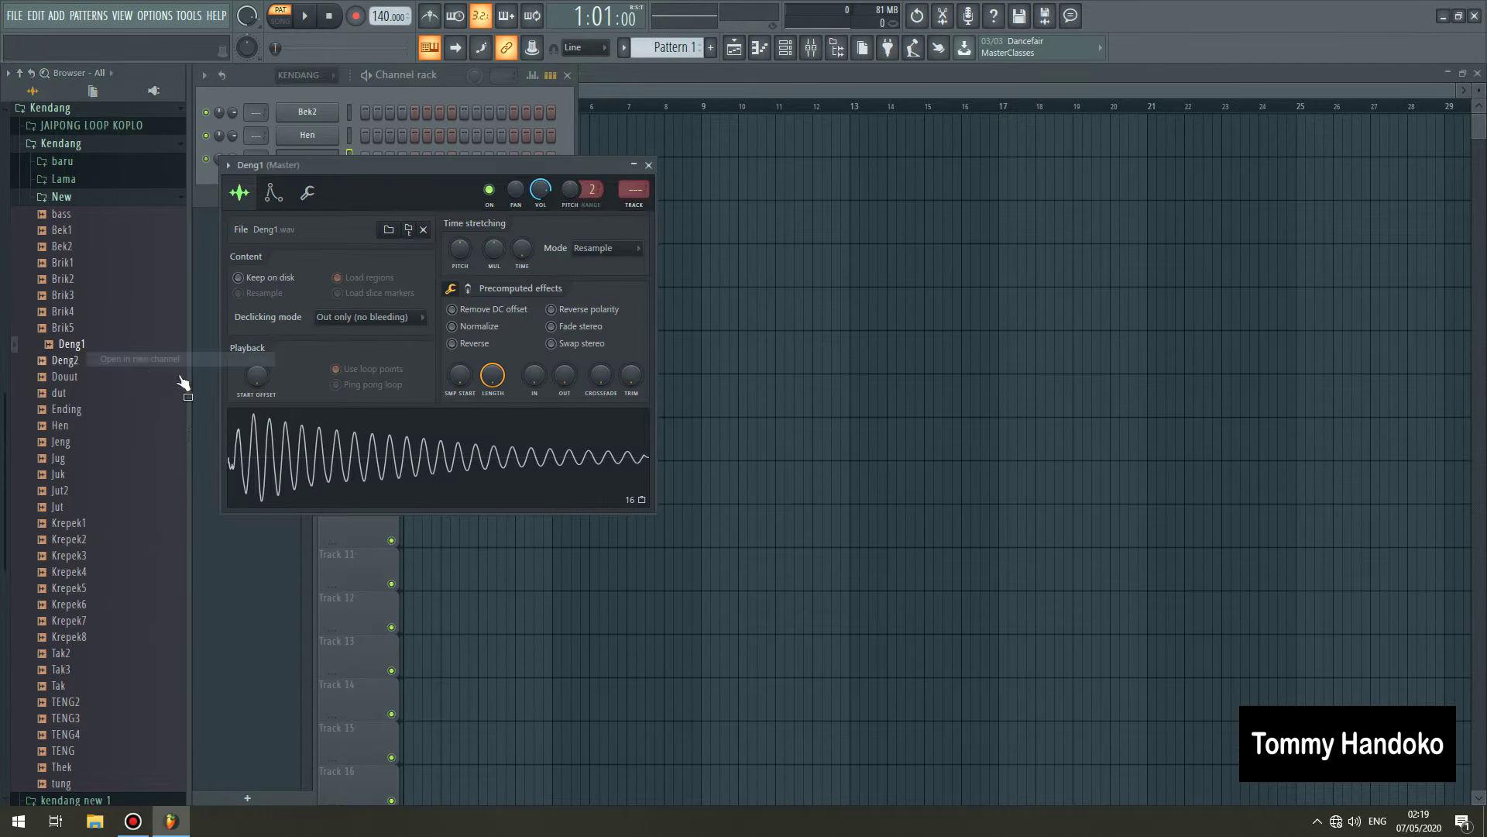
{"action": "left_click", "coordinate": [648, 164]}
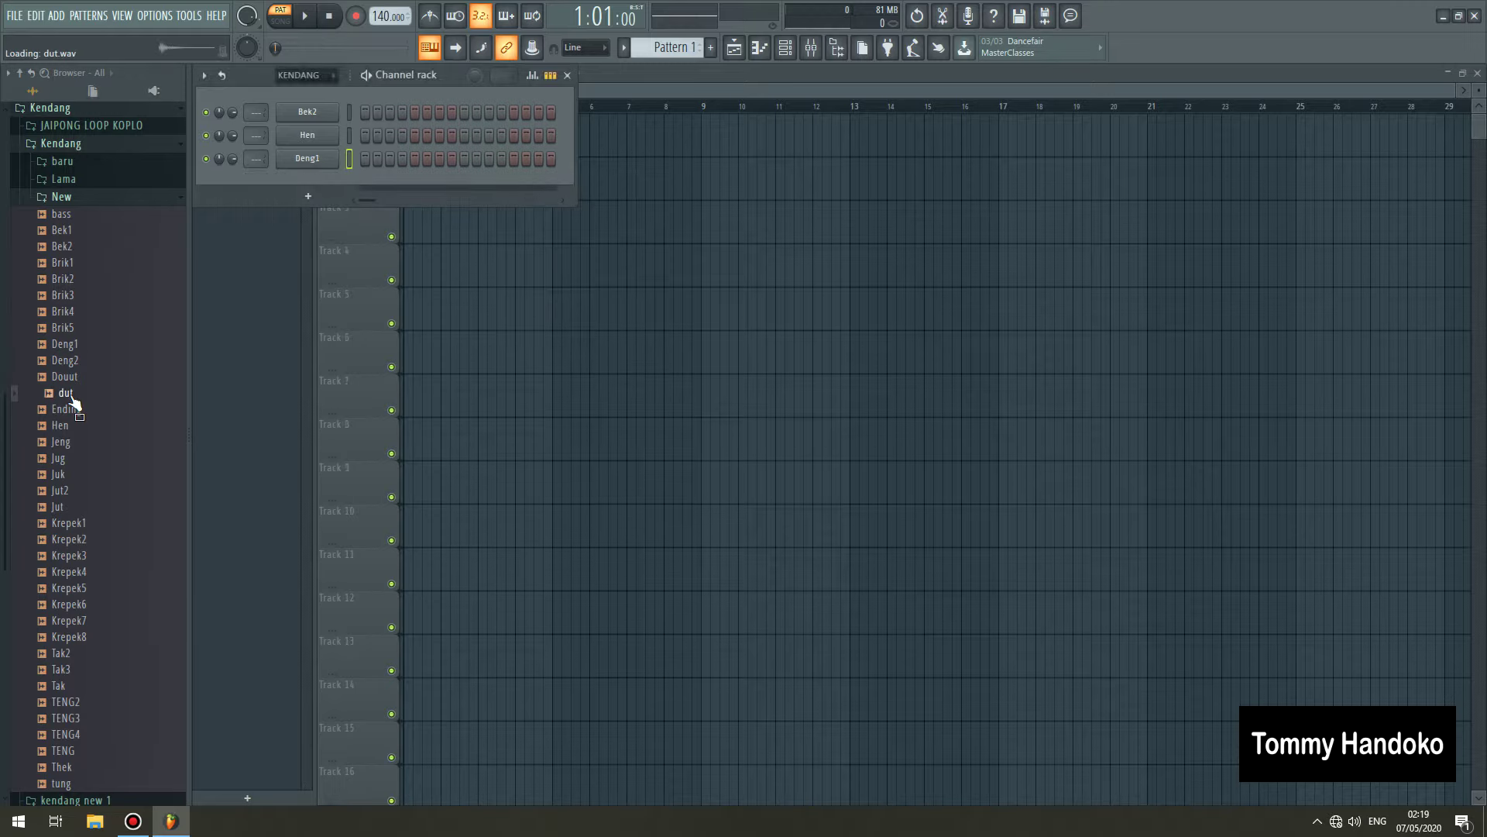
{"action": "right_click", "coordinate": [69, 393]}
{"action": "left_click", "coordinate": [126, 406]}
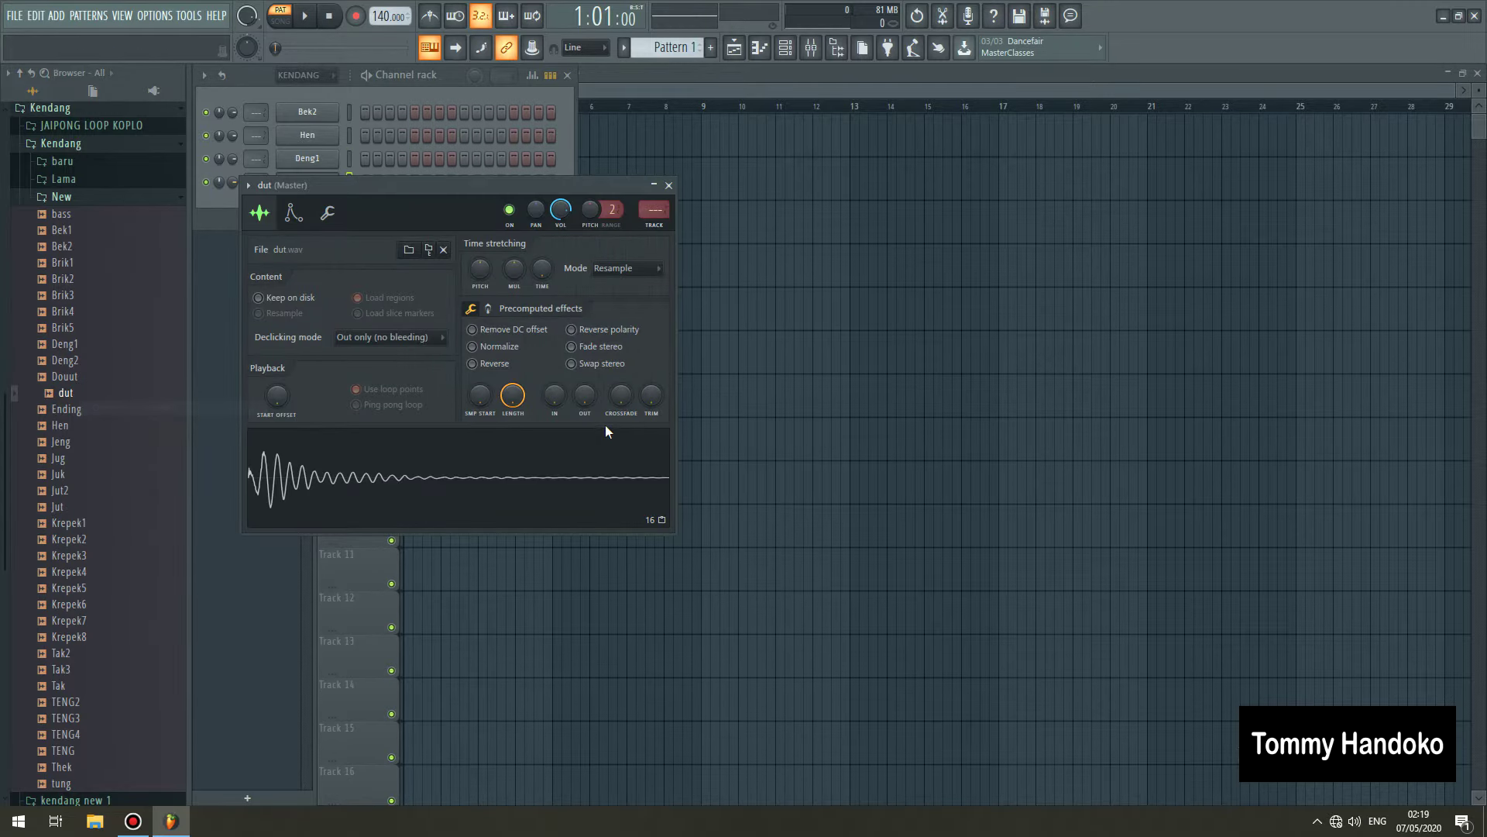
{"action": "left_click", "coordinate": [668, 184]}
Audition the Krepek6 and Tak samples, open each in a new channel, and close their settings windows
{"action": "left_click", "coordinate": [82, 607]}
{"action": "right_click", "coordinate": [83, 608]}
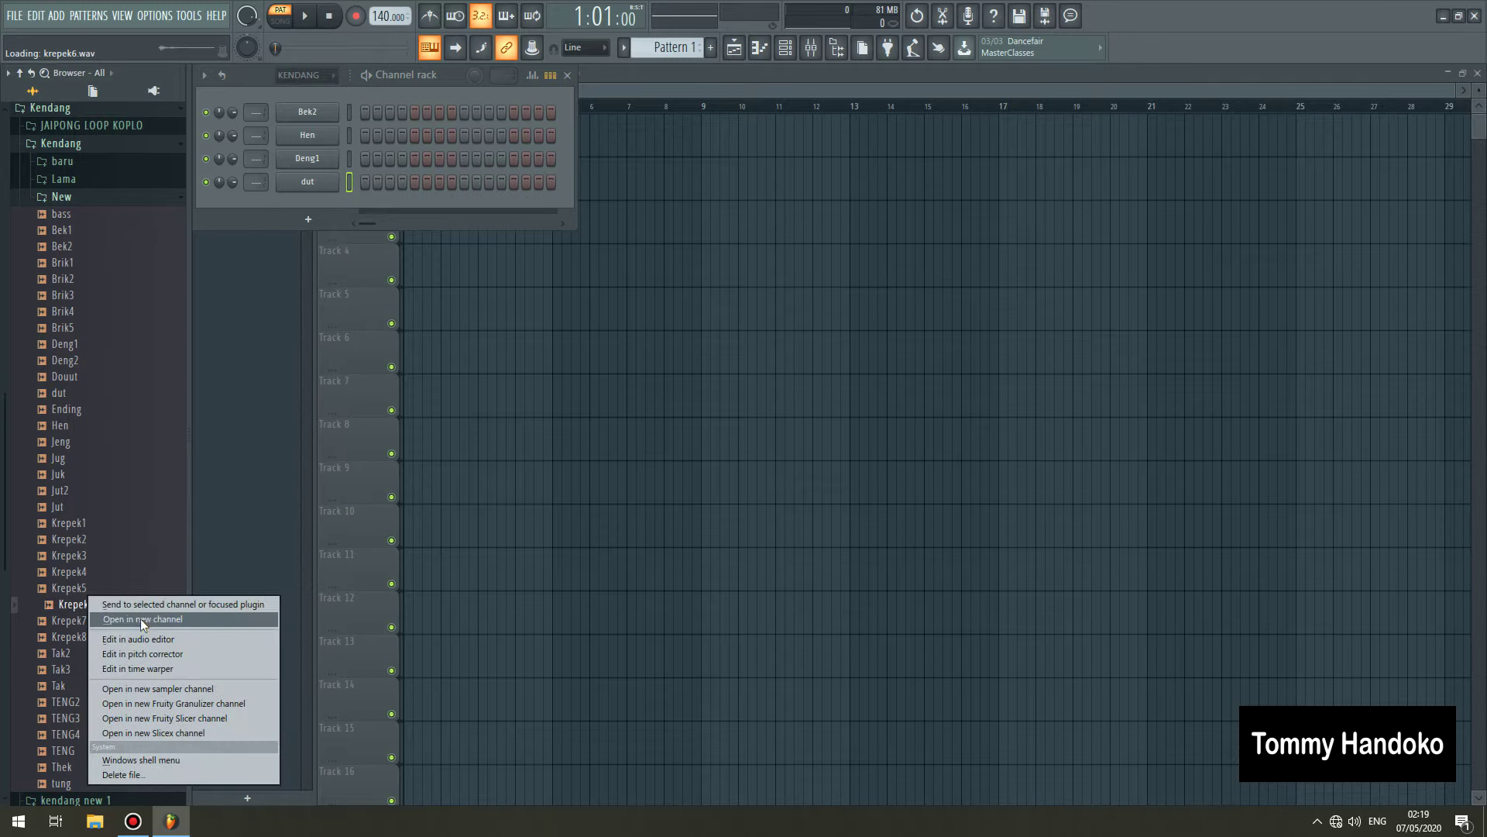
{"action": "left_click", "coordinate": [141, 618]}
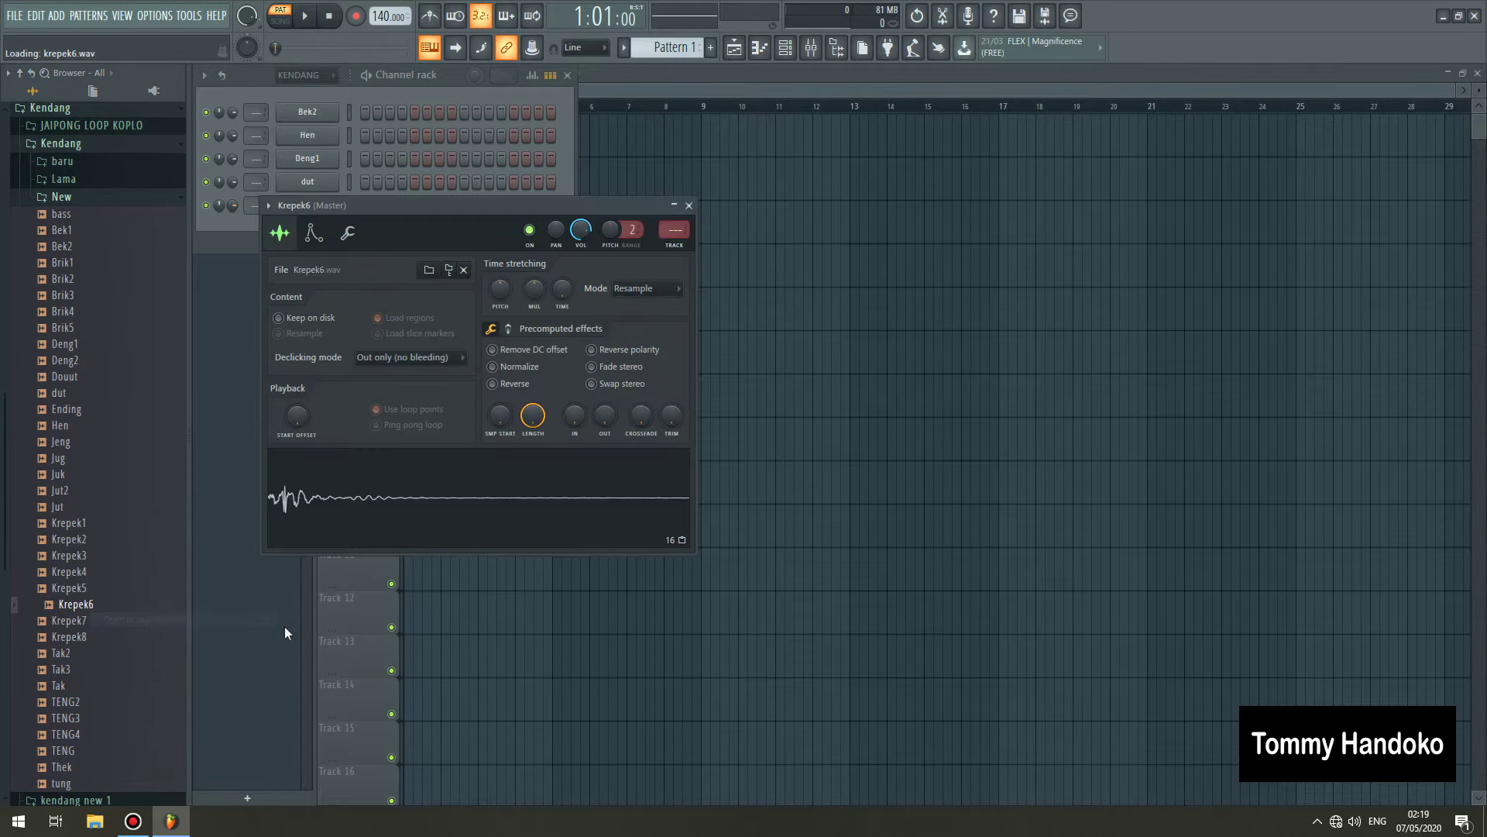
{"action": "left_click", "coordinate": [689, 206]}
{"action": "left_click", "coordinate": [78, 686]}
{"action": "right_click", "coordinate": [81, 687]}
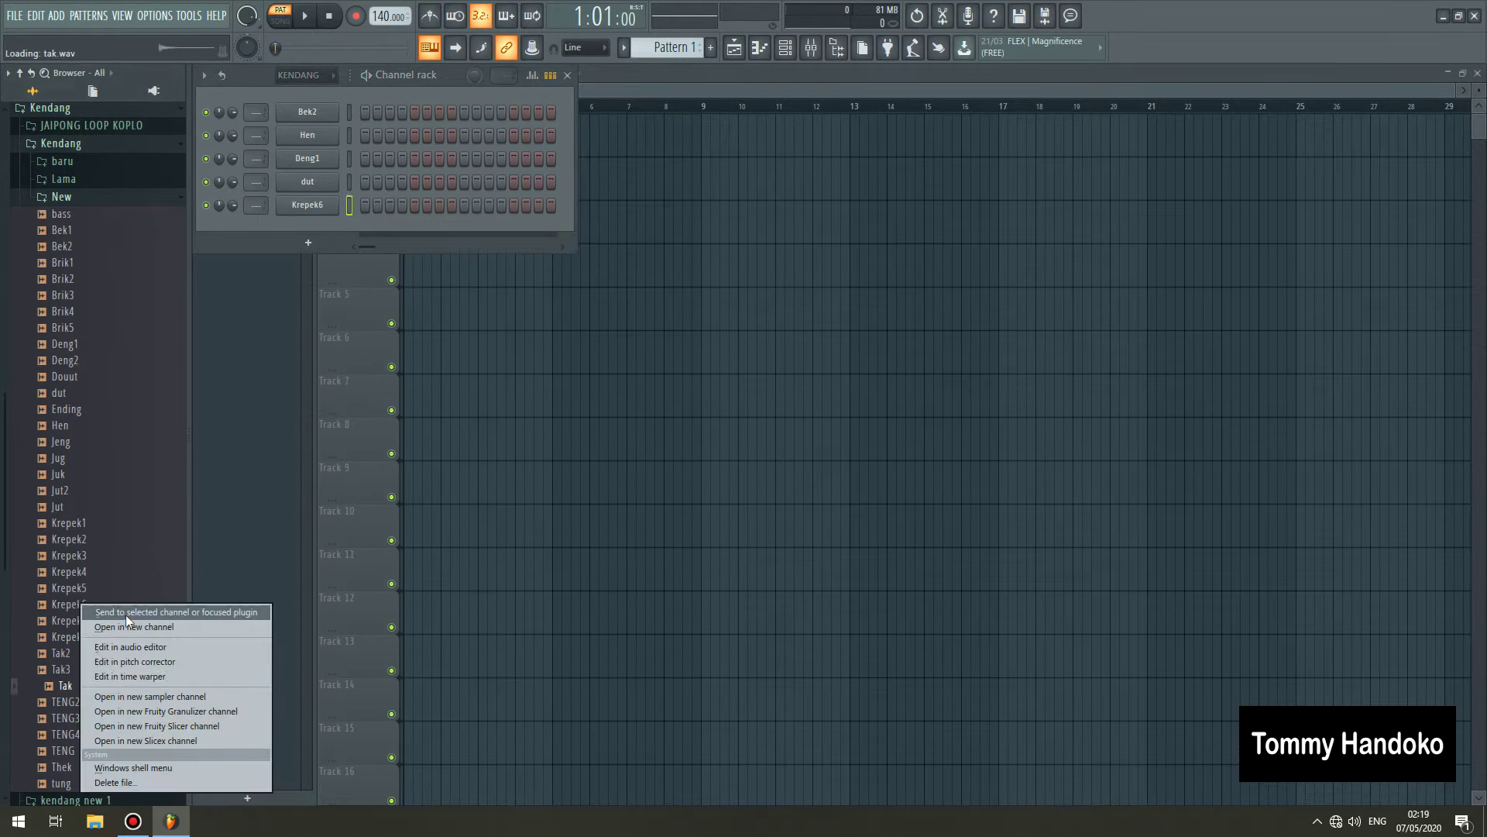
{"action": "left_click", "coordinate": [125, 628]}
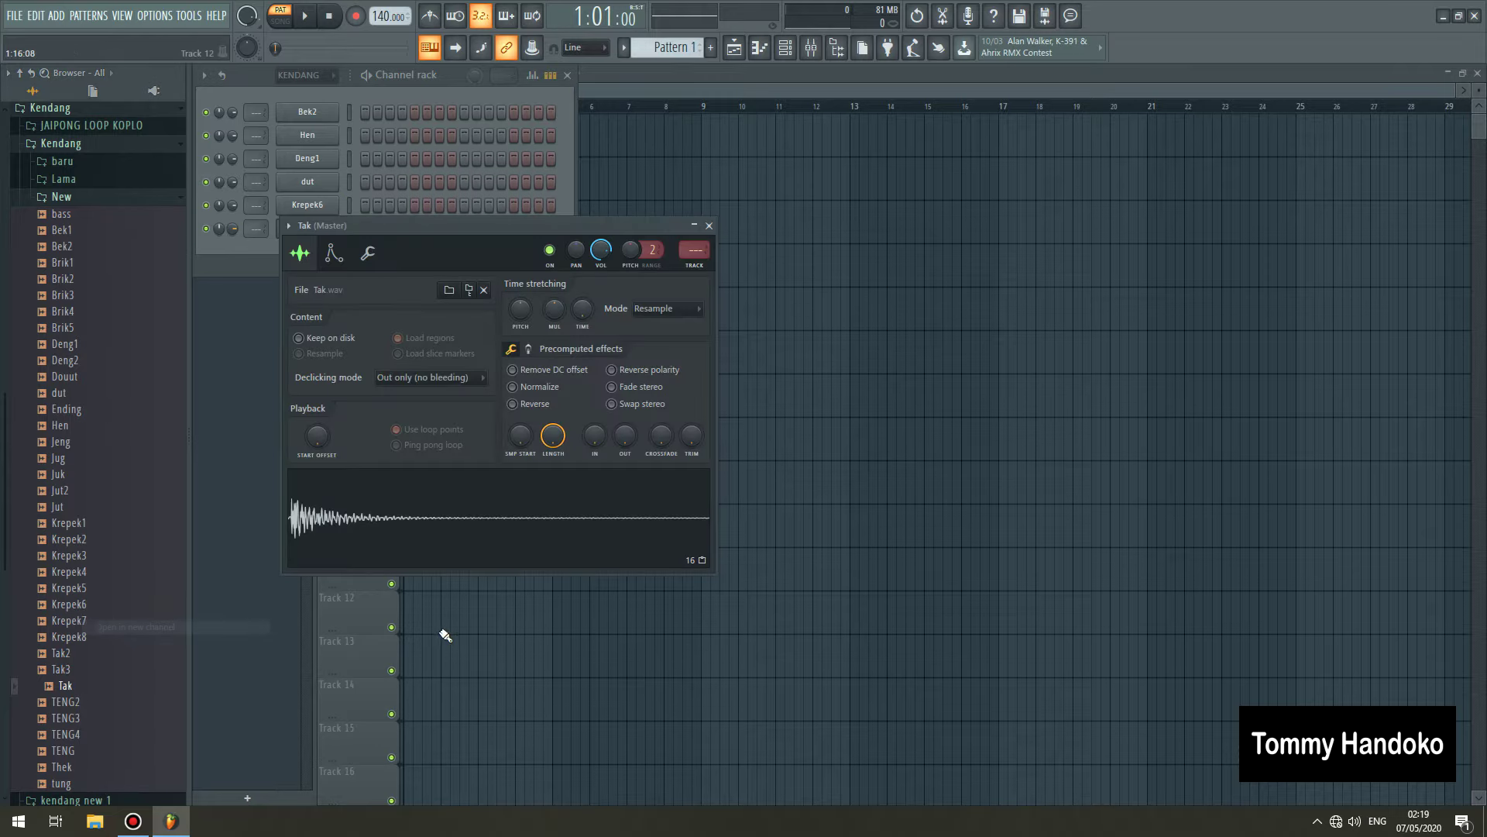
{"action": "left_click", "coordinate": [711, 228]}
Audition the TENG and Thek samples, open each in a new channel, and close their settings windows
{"action": "left_click", "coordinate": [71, 750]}
{"action": "right_click", "coordinate": [77, 748]}
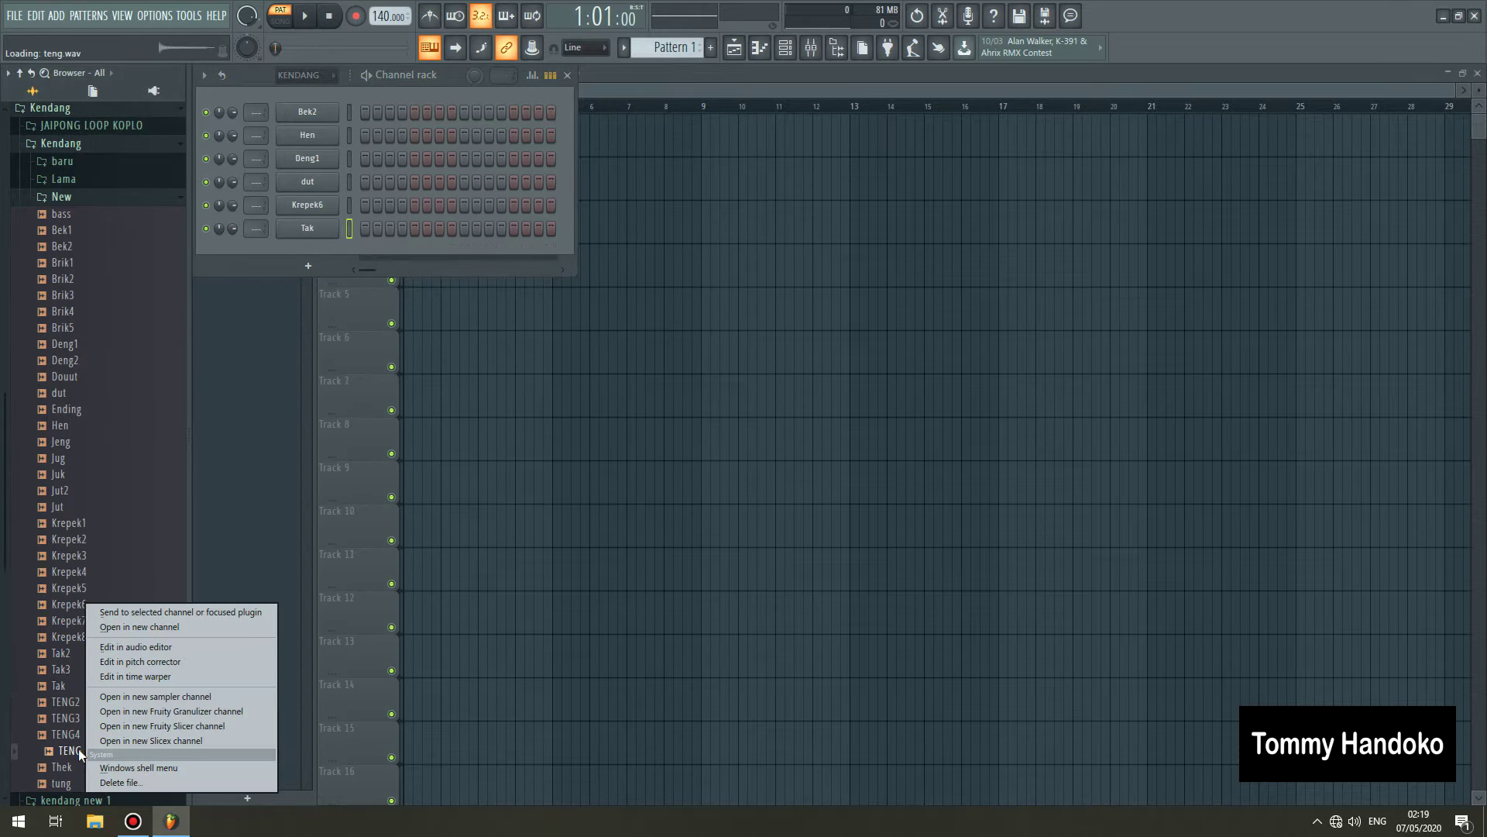
{"action": "left_click", "coordinate": [165, 626]}
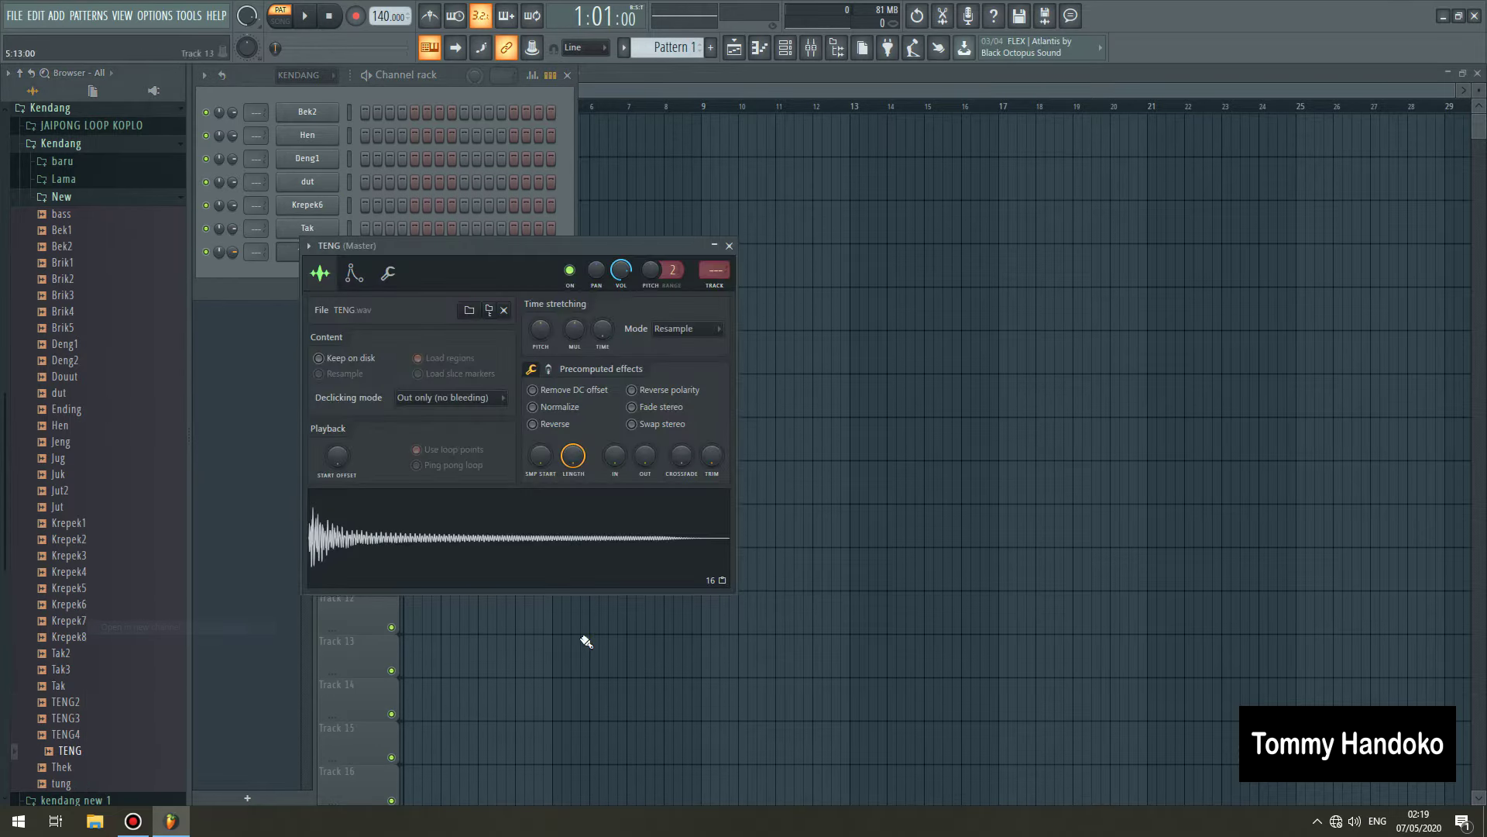
{"action": "left_click", "coordinate": [729, 245]}
{"action": "left_click", "coordinate": [68, 767]}
{"action": "right_click", "coordinate": [84, 764]}
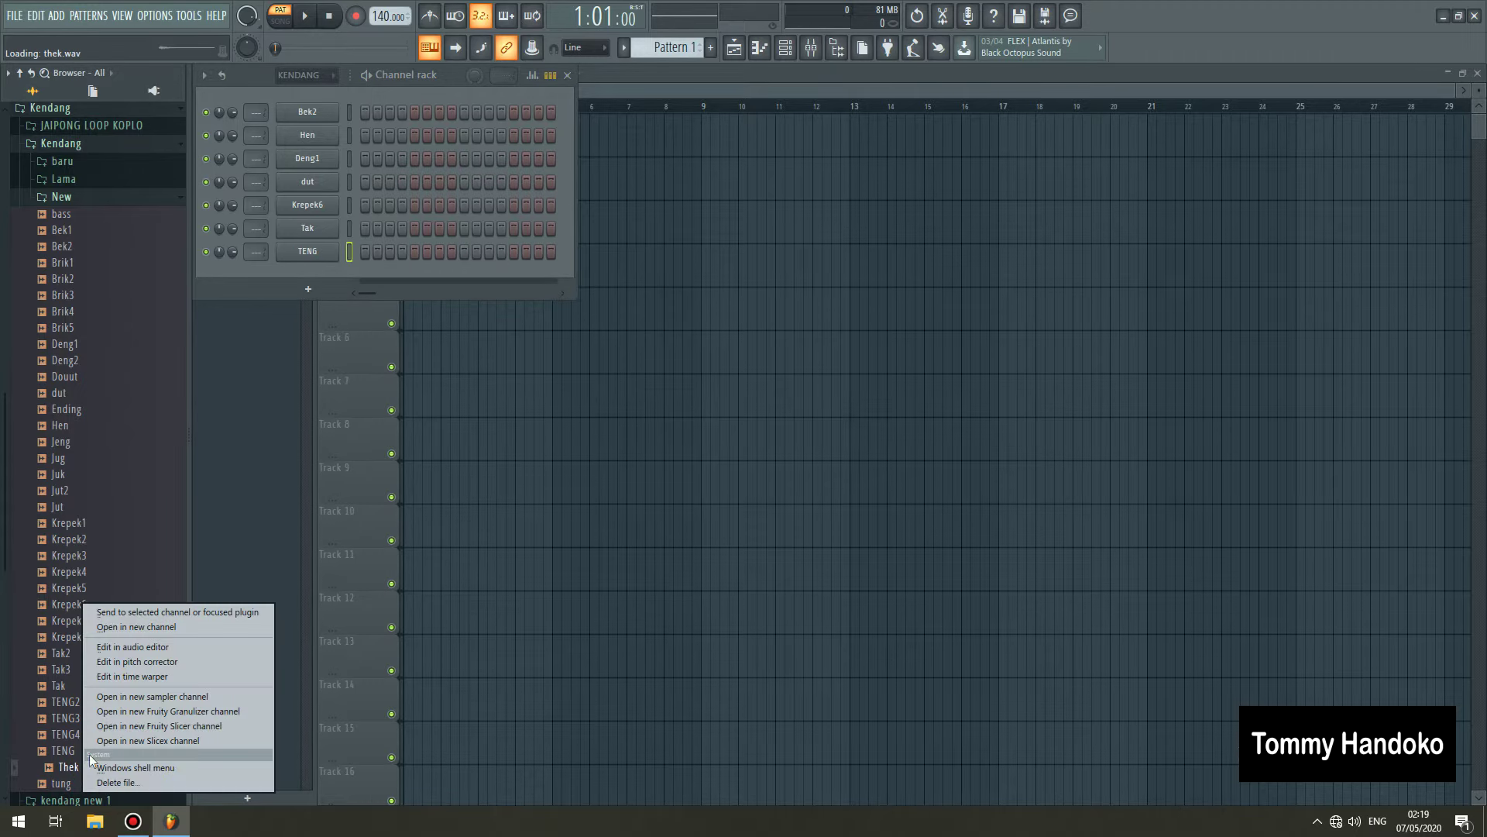
{"action": "left_click", "coordinate": [160, 628]}
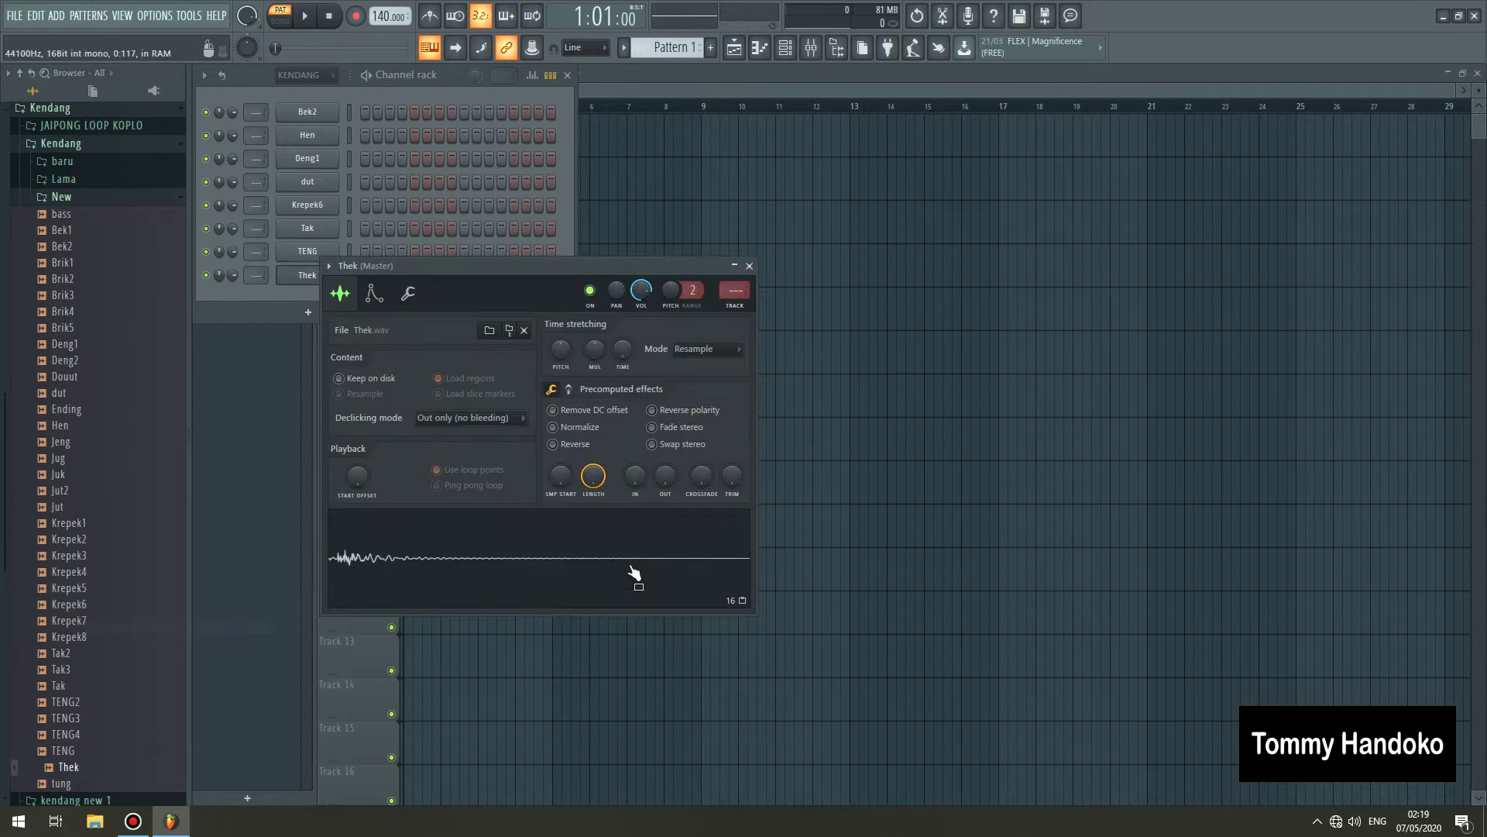
{"action": "left_click", "coordinate": [749, 266]}
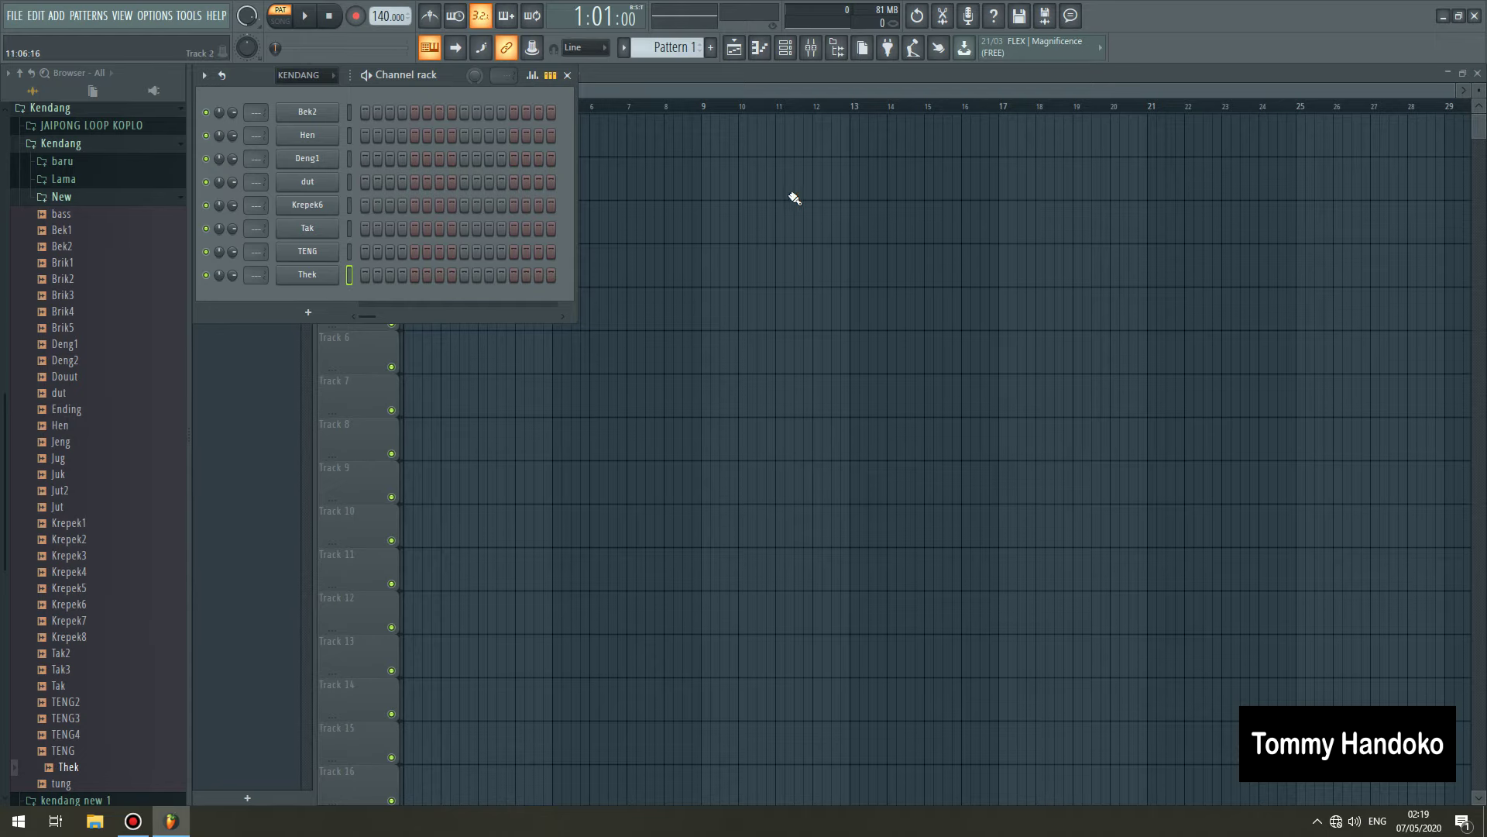
With Pattern 1 playing, place hits for dut on step 1, Hen on step 11, Deng1 on step 13 and Bek2 on step 7
{"action": "left_click", "coordinate": [307, 18]}
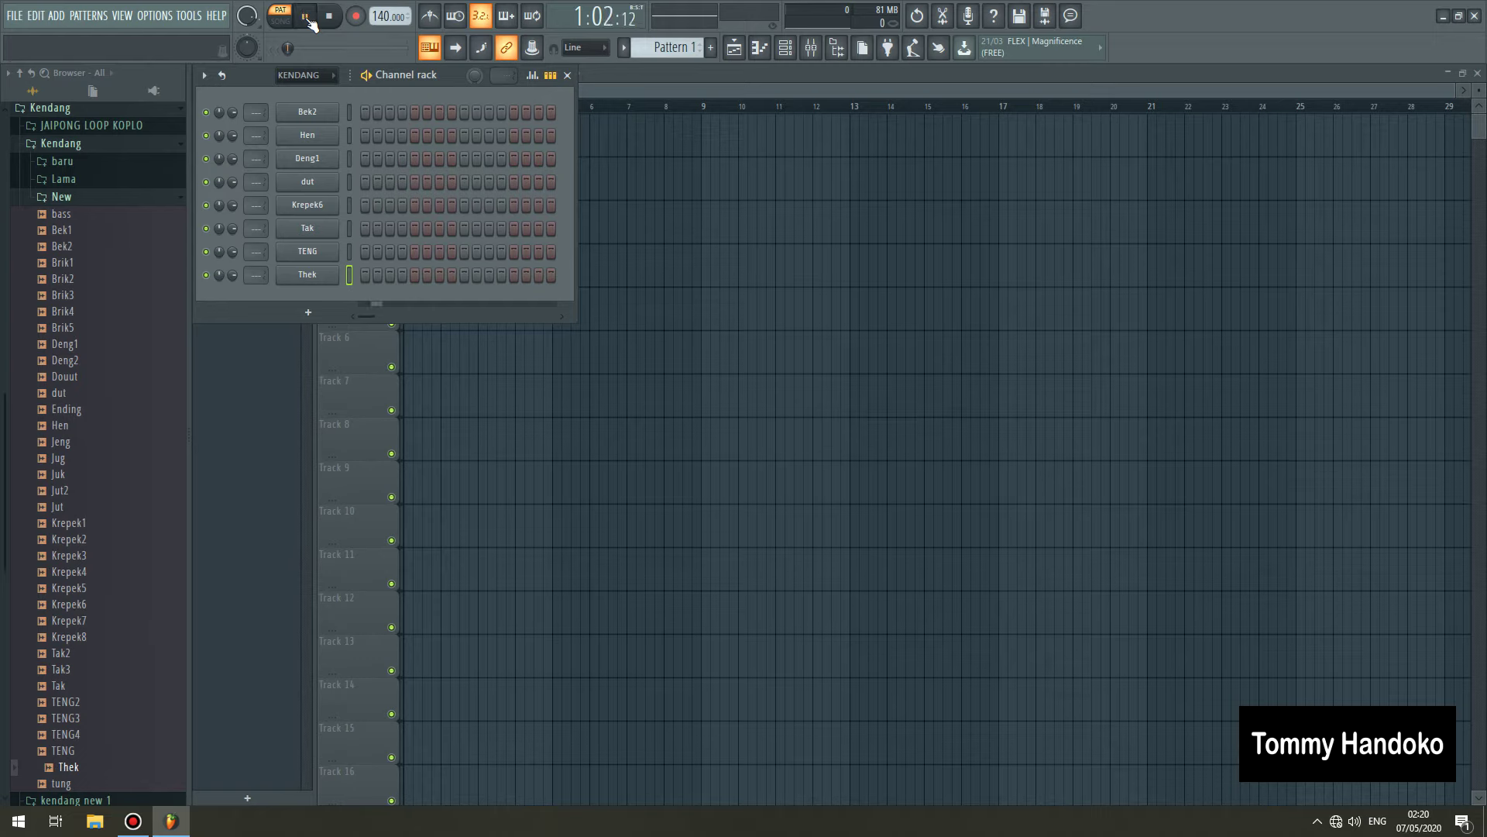
{"action": "left_click", "coordinate": [364, 183]}
{"action": "left_click", "coordinate": [488, 136]}
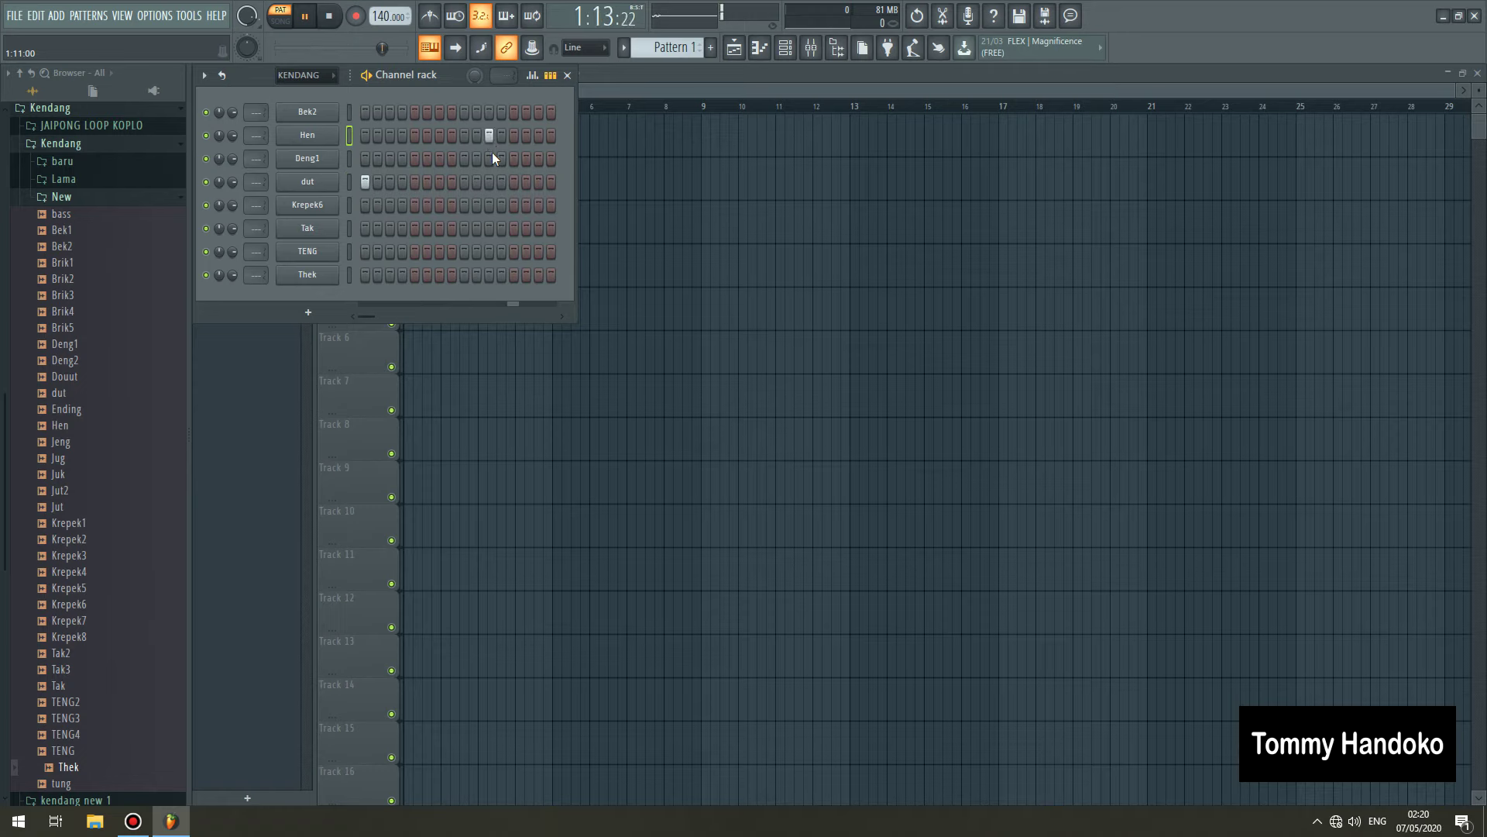
{"action": "left_click", "coordinate": [513, 159]}
{"action": "left_click", "coordinate": [439, 116]}
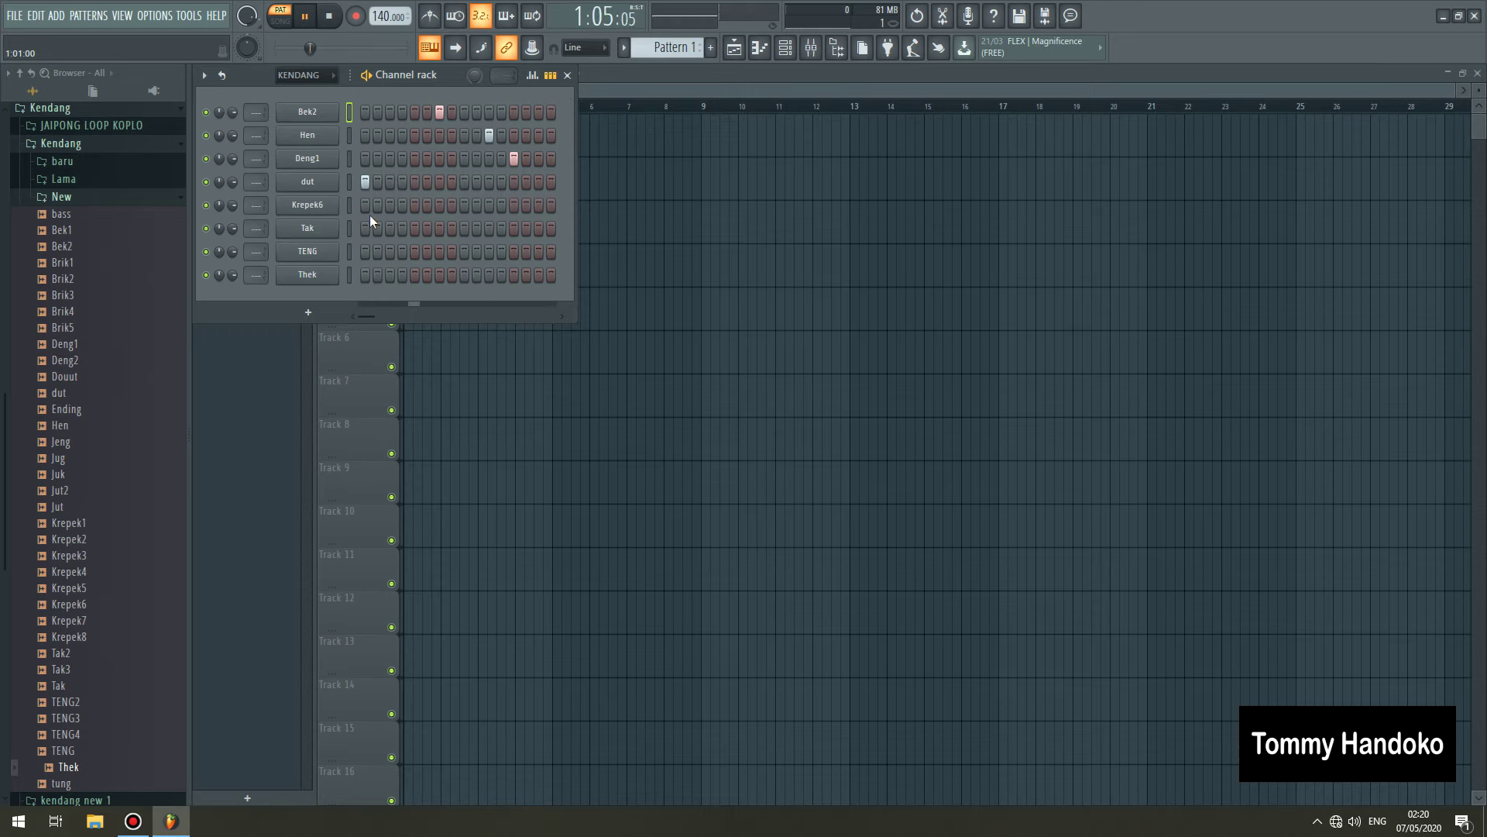
Place Krepek6 hits on steps 3 and 11 and Tak hits on steps 5 and 13 of Pattern 1
{"action": "left_click", "coordinate": [389, 206]}
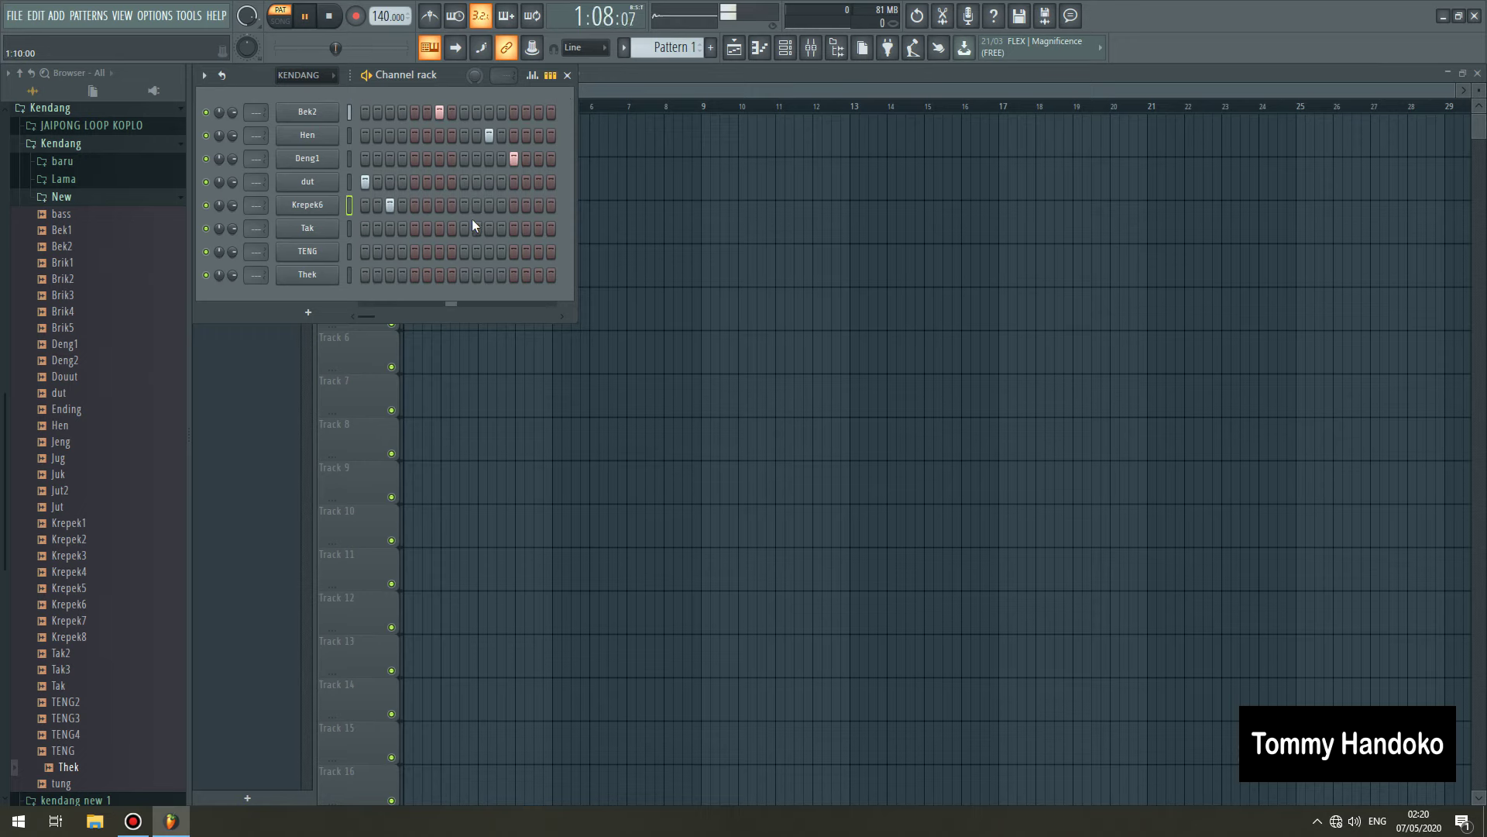
{"action": "left_click", "coordinate": [488, 207]}
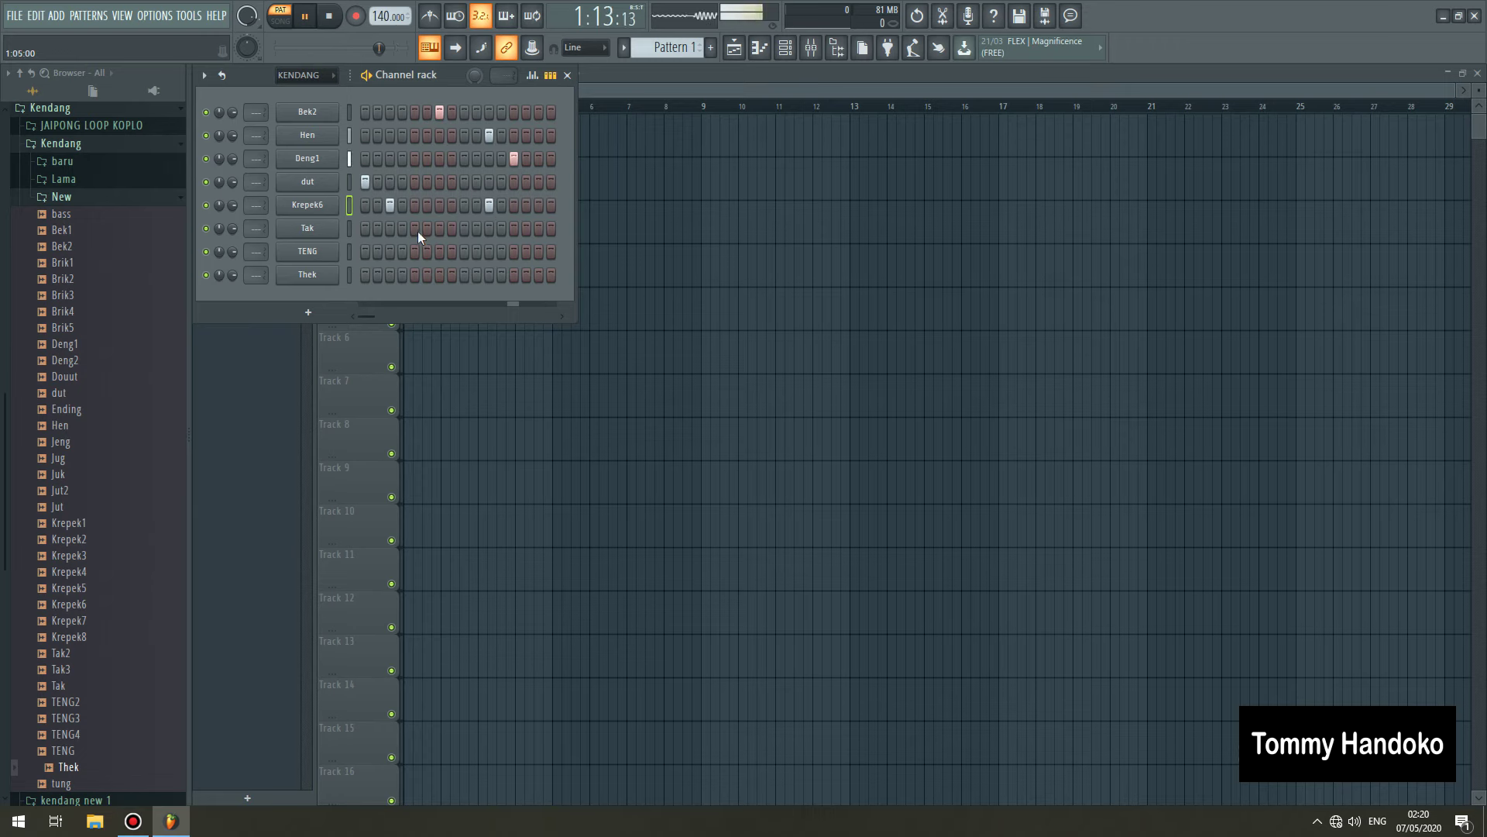
{"action": "left_click", "coordinate": [415, 230]}
{"action": "left_click", "coordinate": [513, 230]}
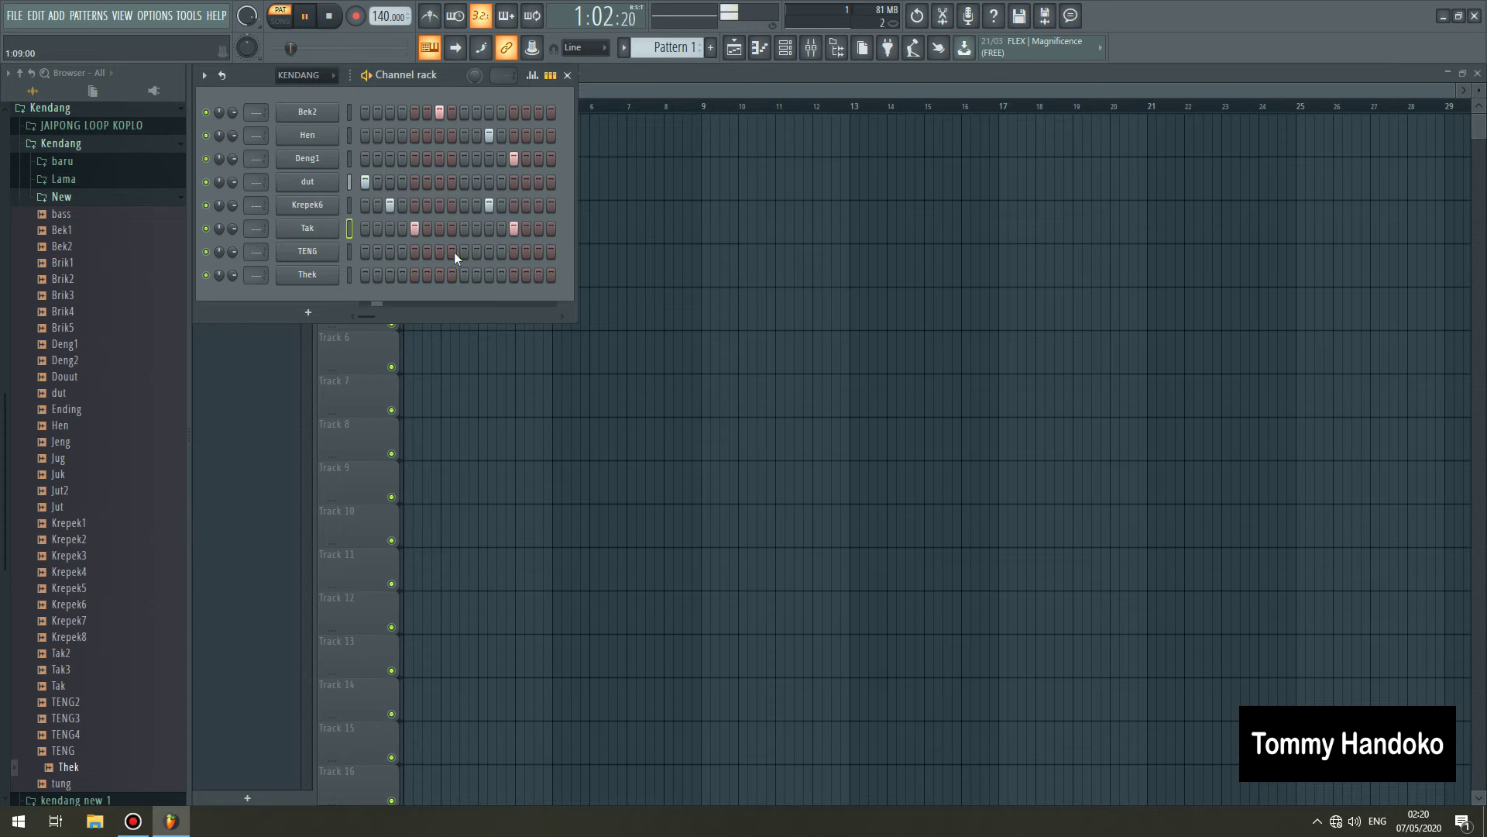
Place TENG hits on steps 7 and 15 and Thek hits on steps 1 and 9 of Pattern 1
{"action": "left_click", "coordinate": [441, 252]}
{"action": "left_click", "coordinate": [538, 254]}
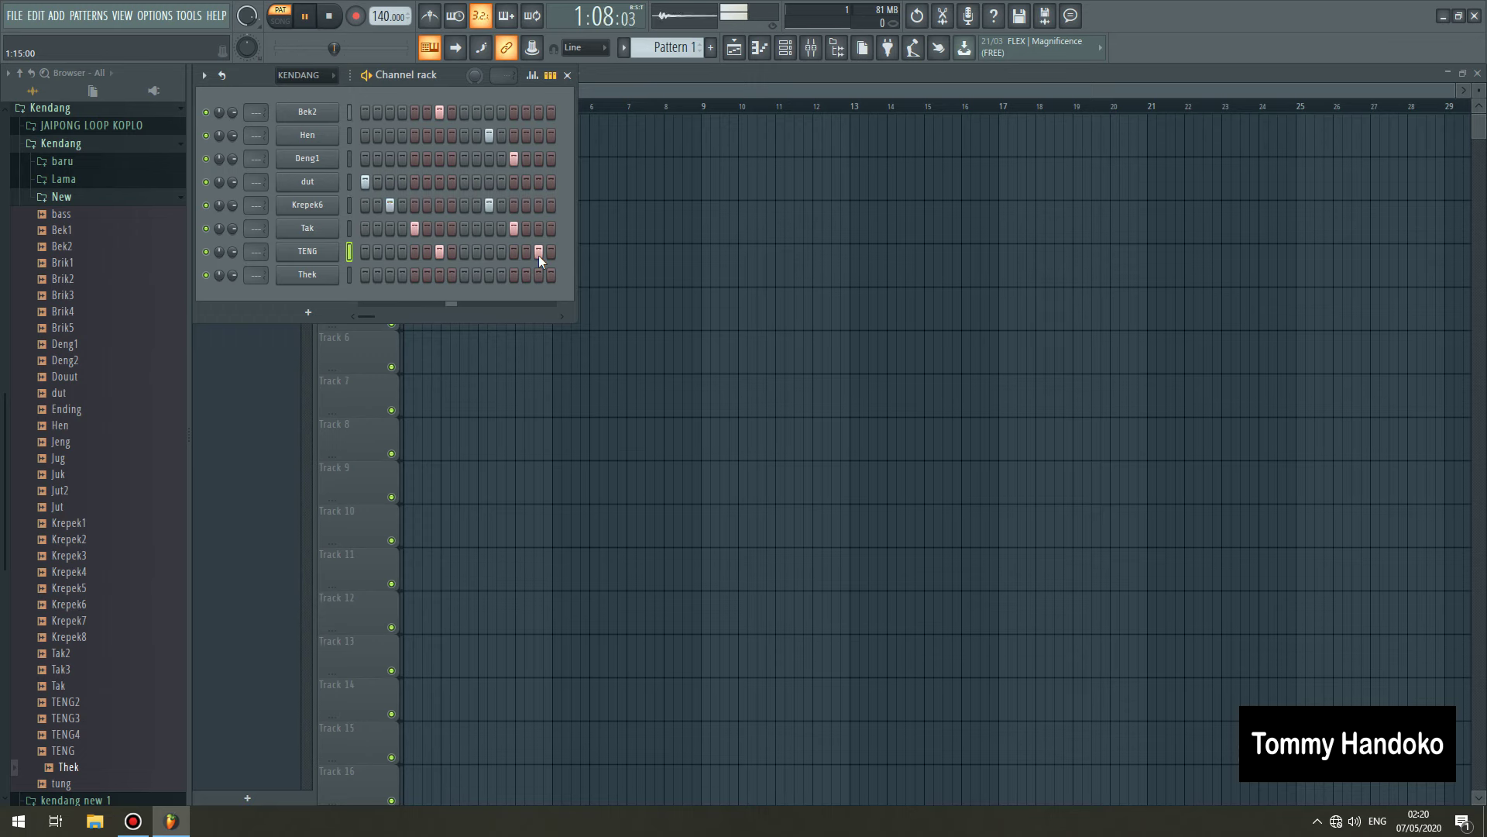
{"action": "left_click", "coordinate": [365, 278]}
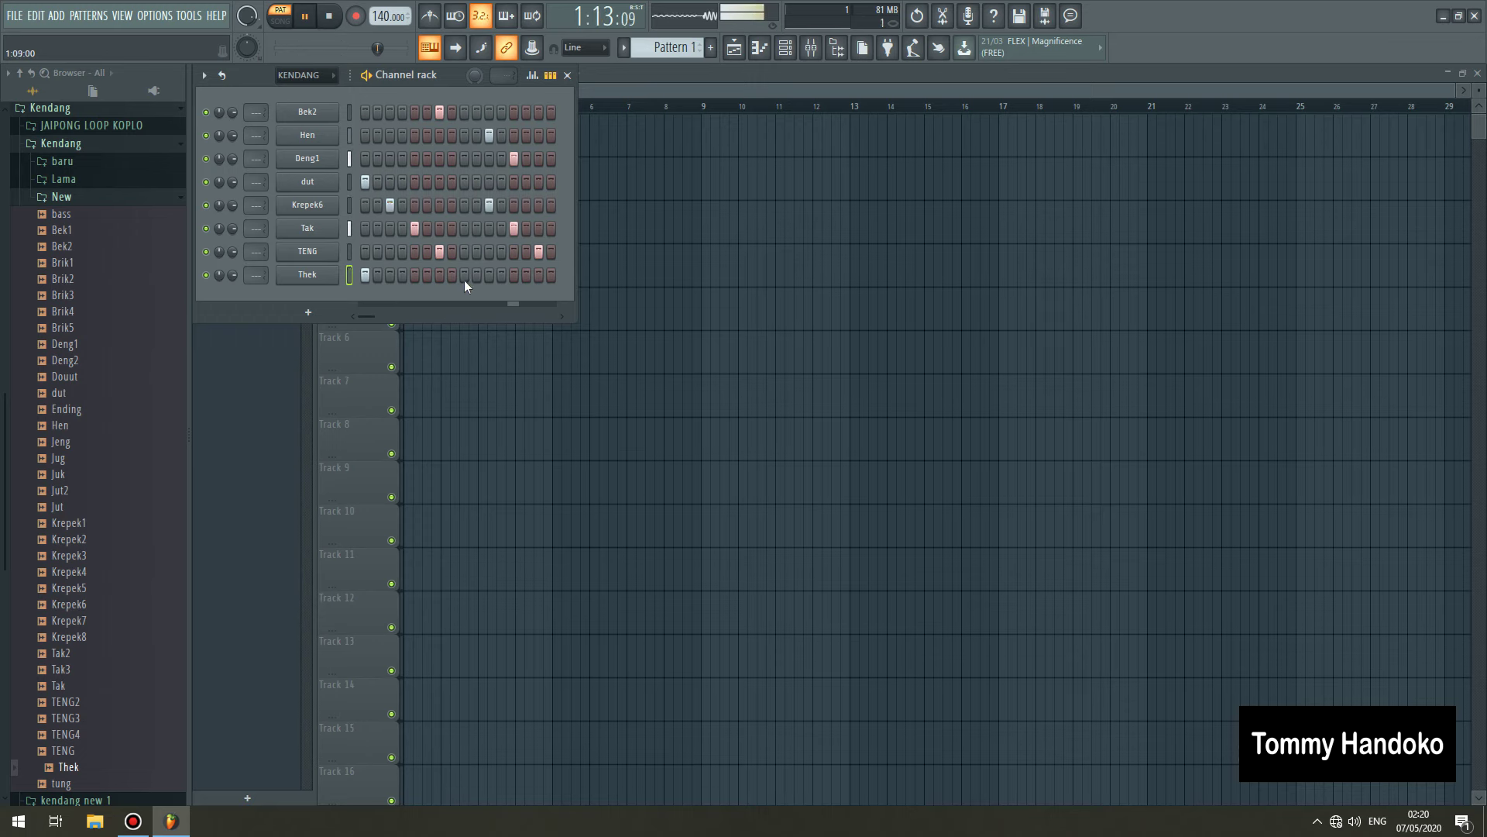
{"action": "left_click", "coordinate": [463, 280]}
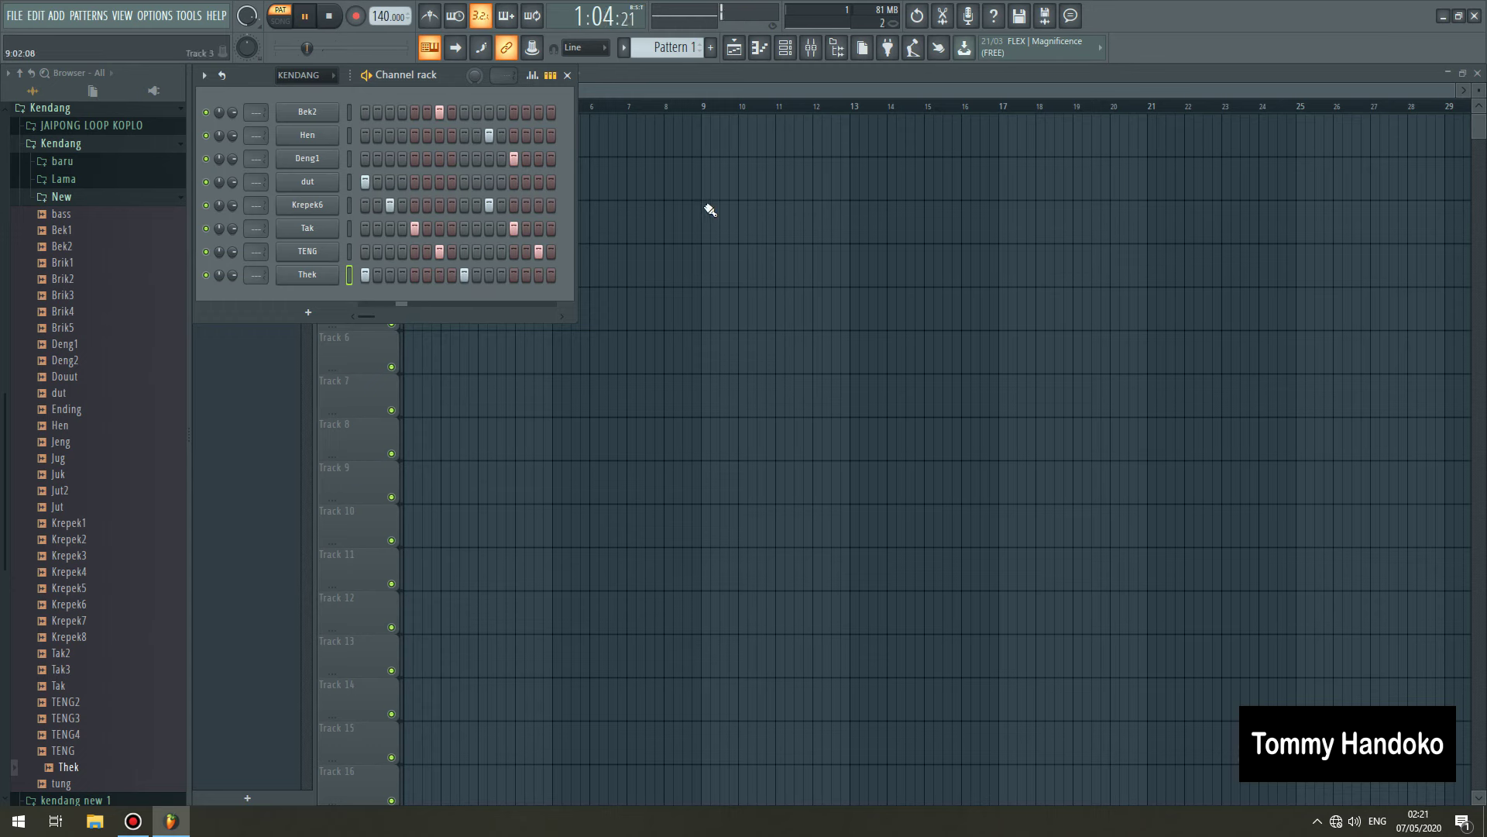
Pause Pattern 1 and resume its playback to audition the kendang loop
{"action": "left_click", "coordinate": [308, 22]}
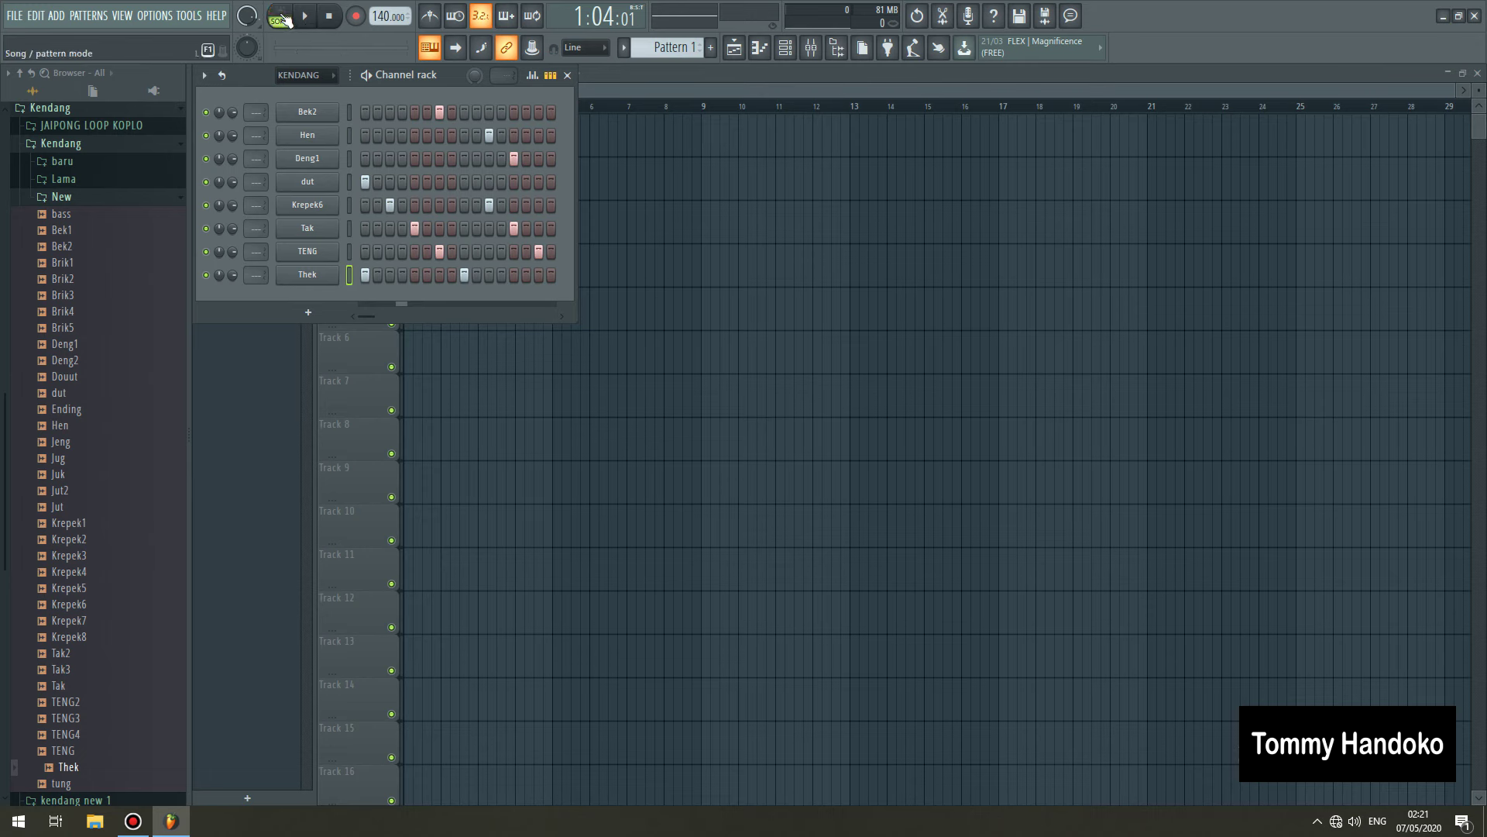
{"action": "left_click", "coordinate": [309, 23]}
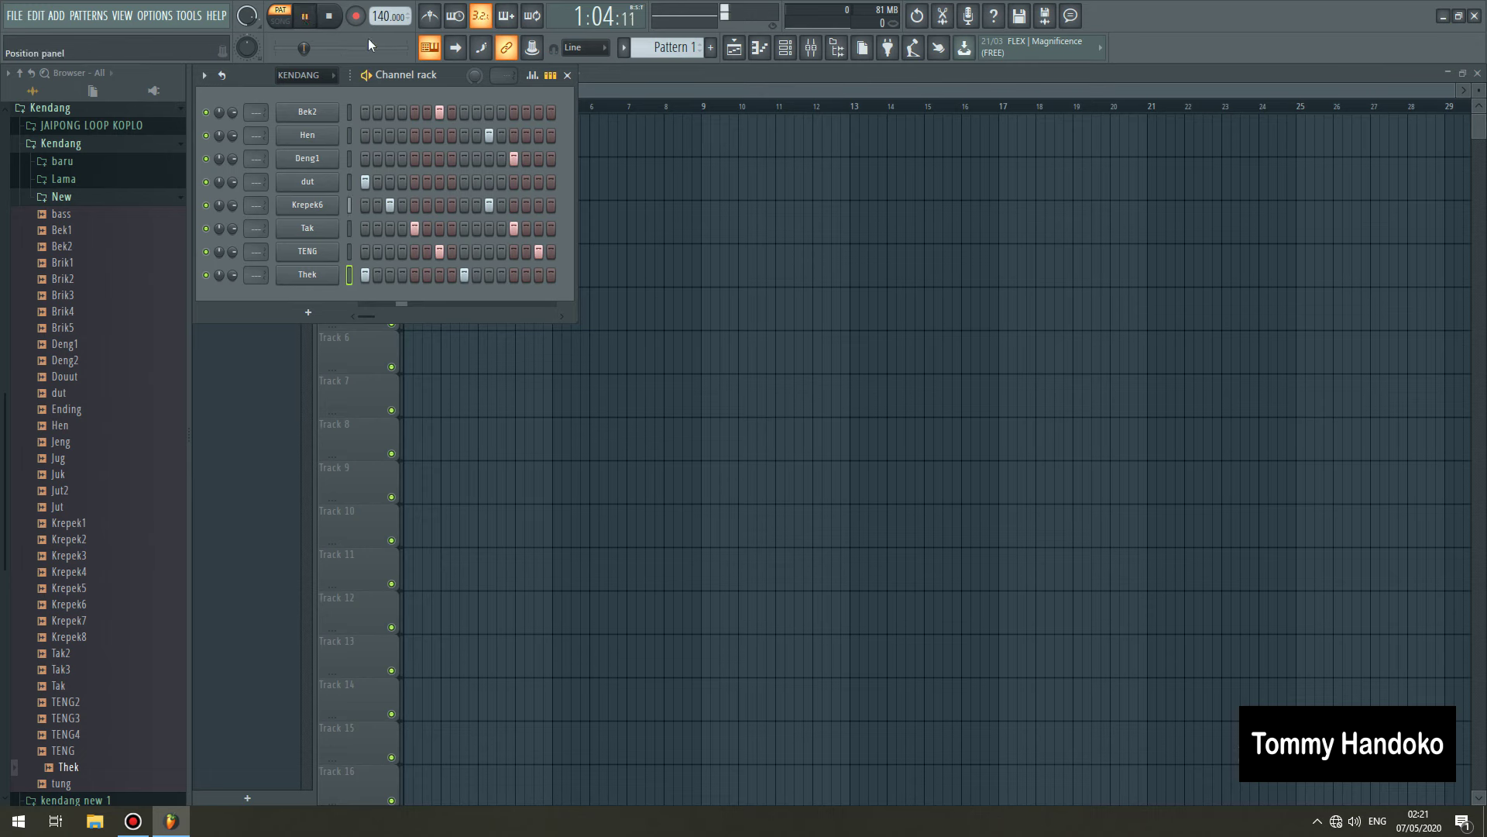